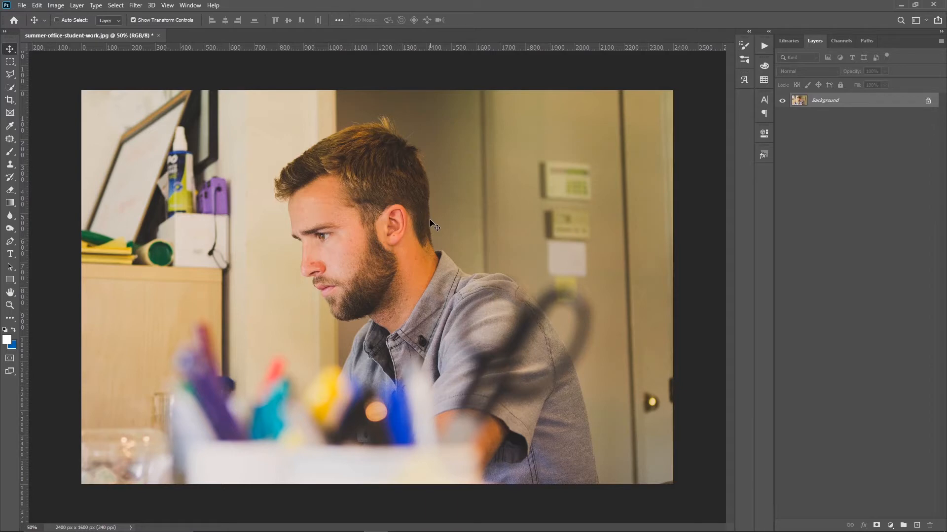
Step: Add a Black & White adjustment layer above the Background photo
{"action": "left_click", "coordinate": [890, 526]}
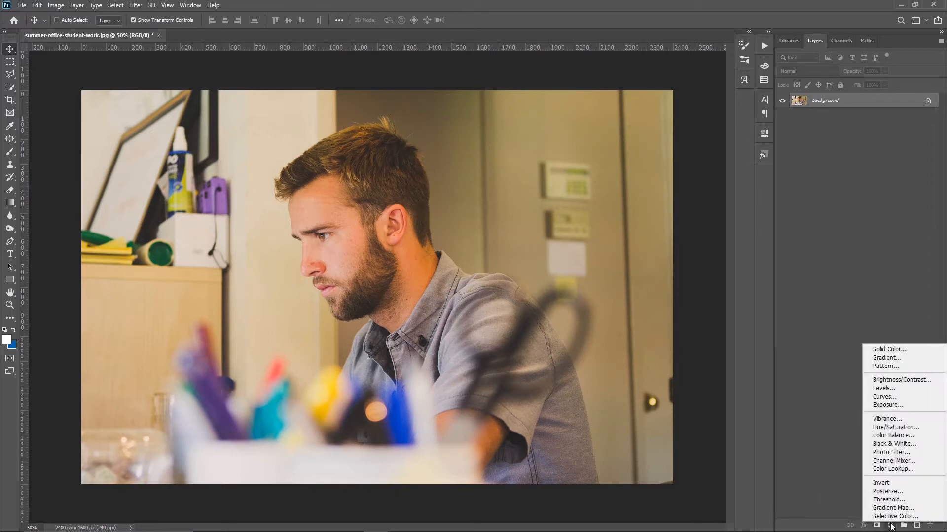
{"action": "left_click", "coordinate": [882, 443]}
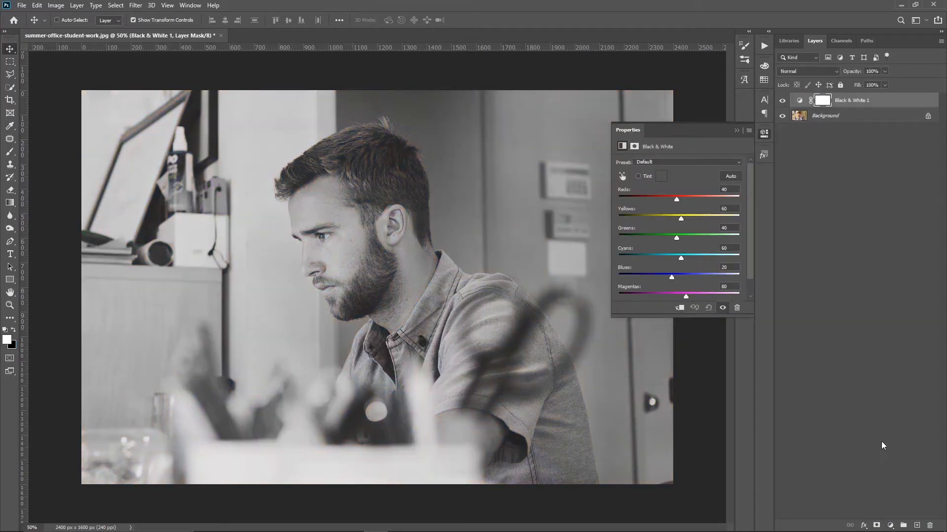
{"action": "left_click", "coordinate": [868, 365]}
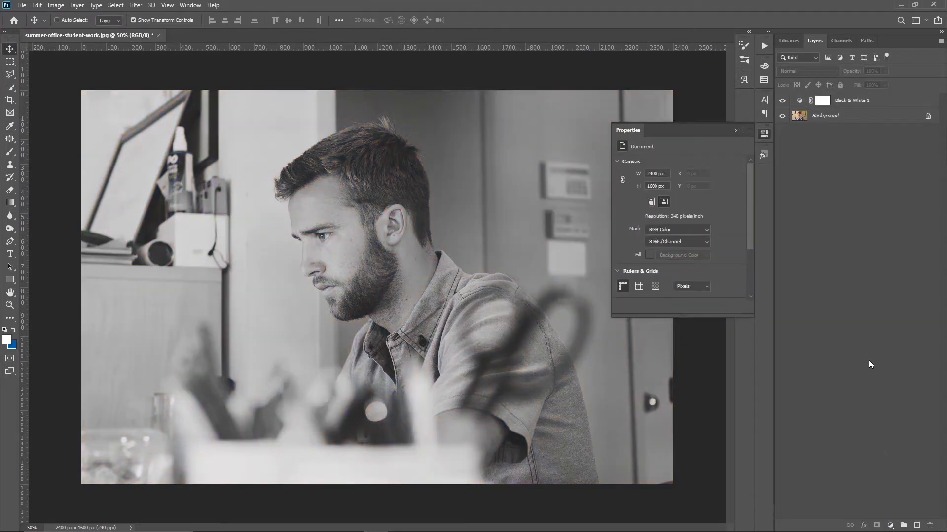
Step: Add a Gradient Map adjustment layer above Black & White and set its starting colour stop to orange-yellow ffba00
{"action": "left_click", "coordinate": [890, 525]}
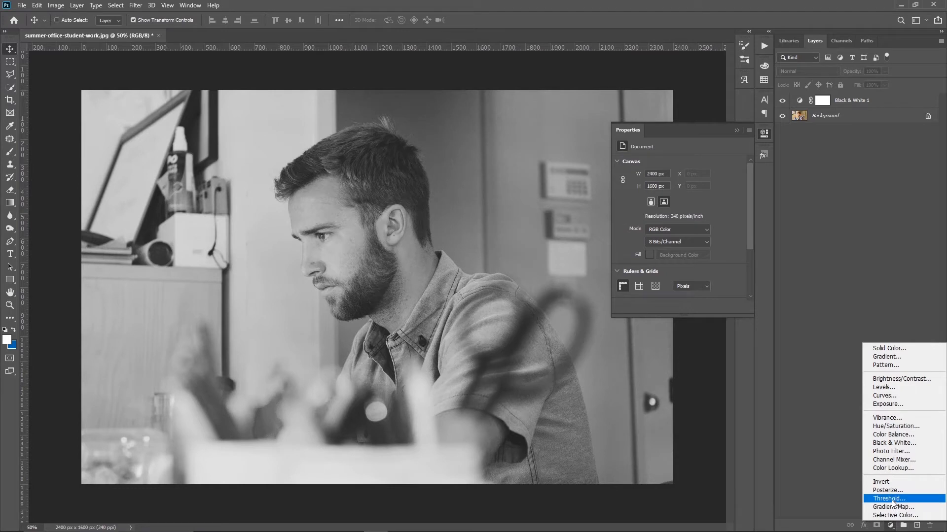
{"action": "left_click", "coordinate": [894, 507]}
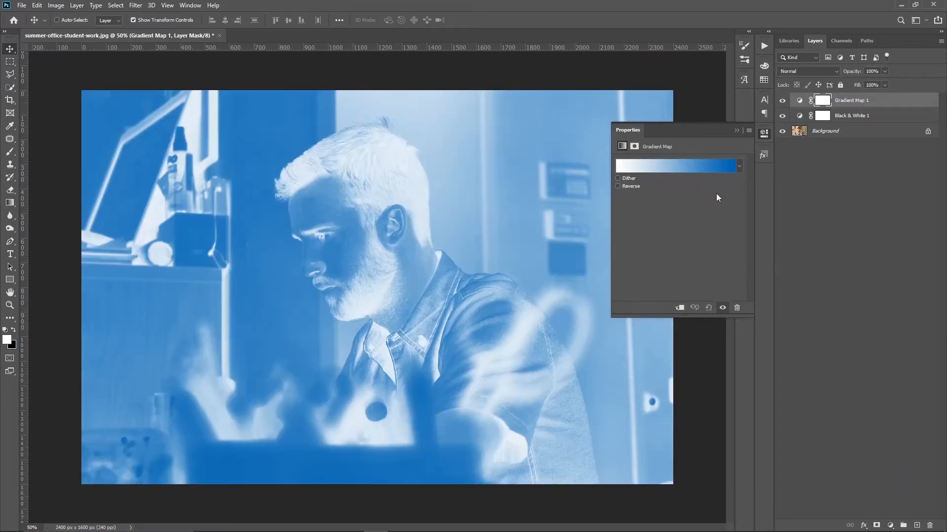
{"action": "left_click", "coordinate": [716, 169]}
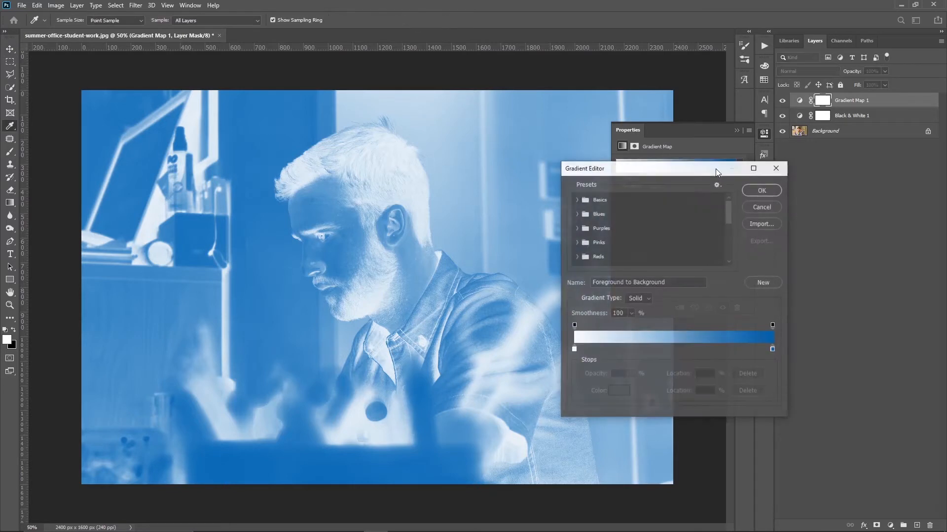
{"action": "left_click", "coordinate": [573, 350]}
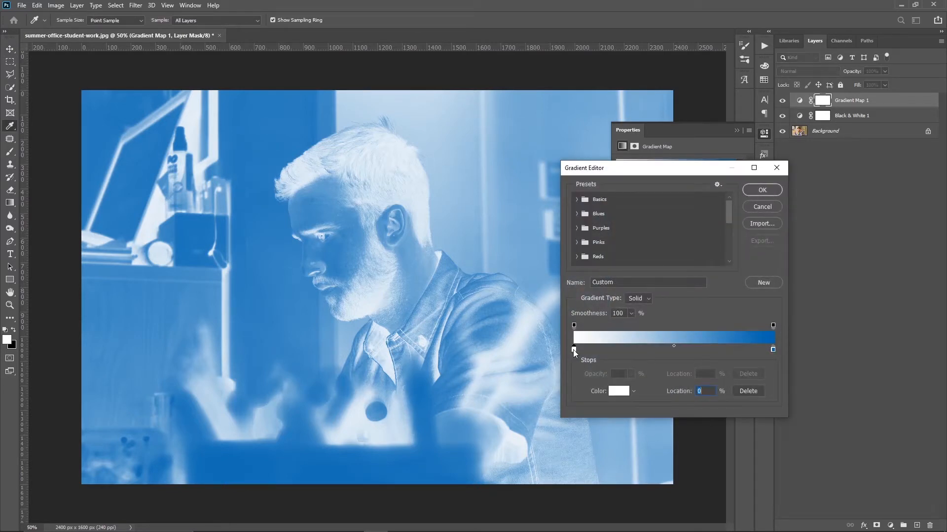
{"action": "left_click", "coordinate": [620, 392]}
{"action": "left_click_drag", "start_coordinate": [655, 317], "coordinate": [654, 317]}
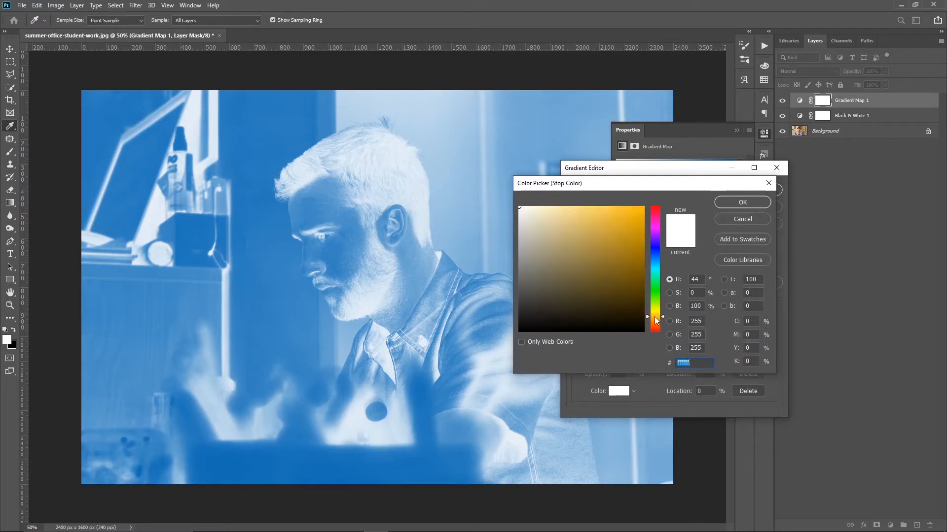
{"action": "left_click", "coordinate": [642, 207]}
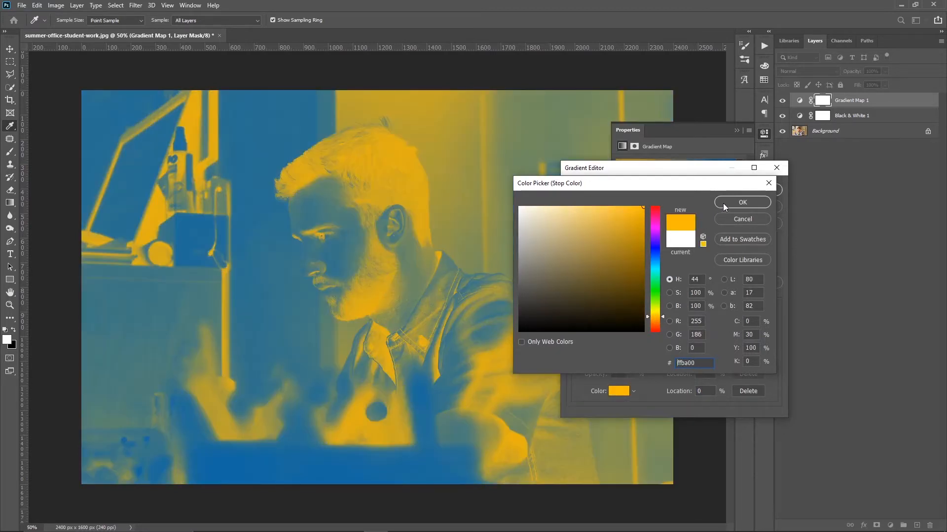
{"action": "left_click", "coordinate": [722, 204]}
Step: Set the gradient's end colour stop to dark brown 4f3704 and apply the gradient
{"action": "left_click", "coordinate": [772, 351]}
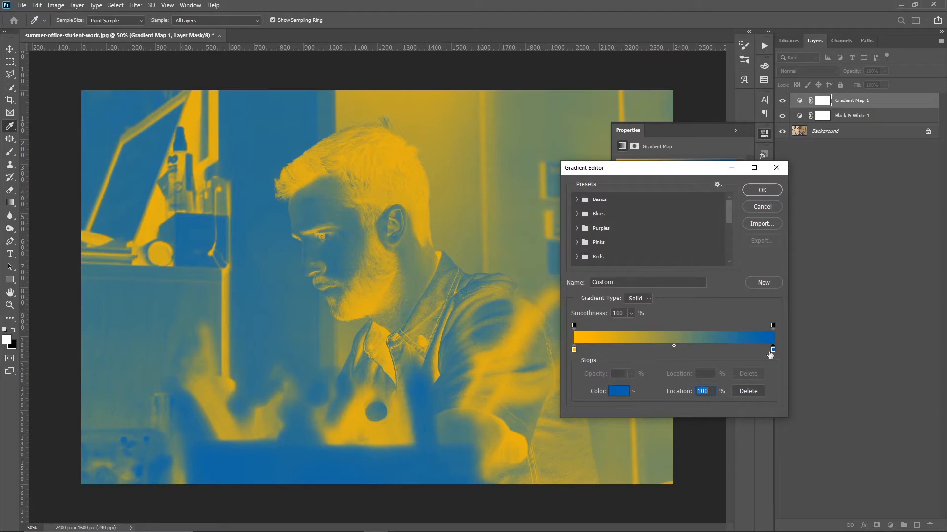
{"action": "left_click", "coordinate": [619, 391]}
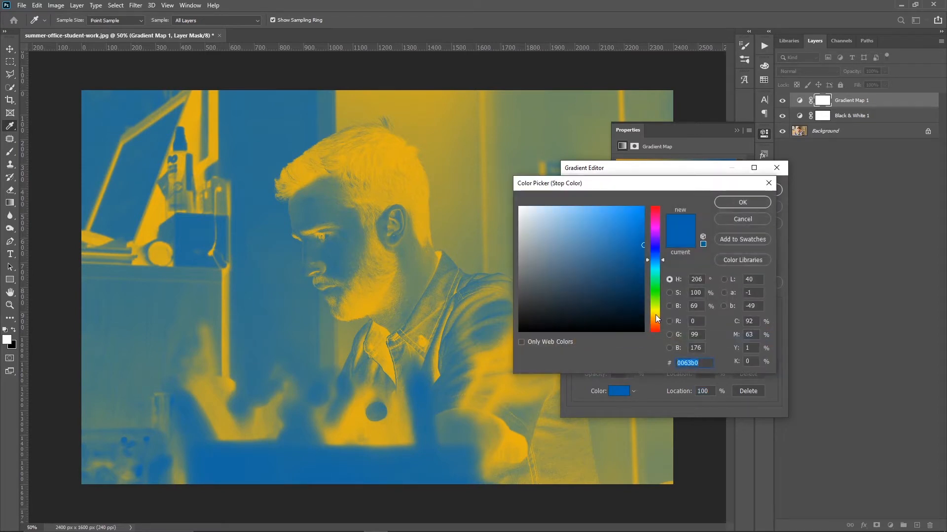
{"action": "left_click", "coordinate": [656, 317]}
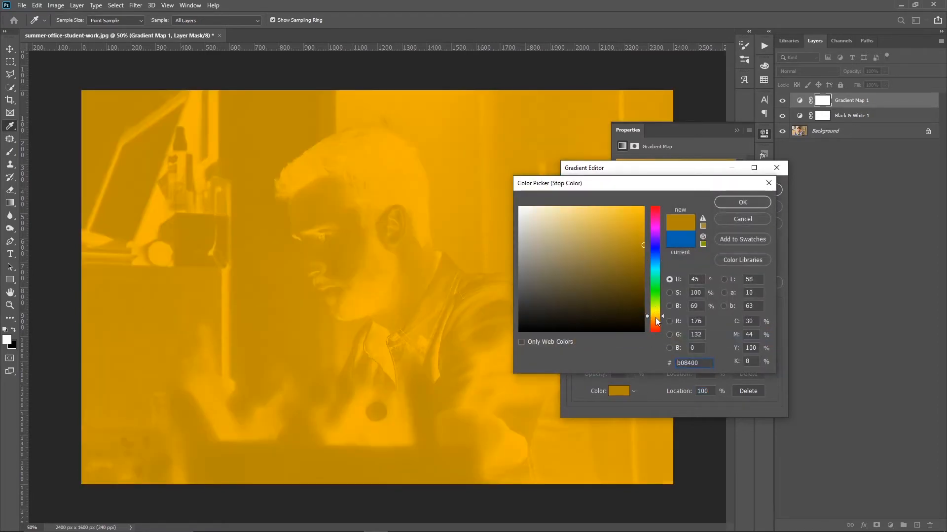
{"action": "left_click_drag", "start_coordinate": [633, 263], "coordinate": [638, 293]}
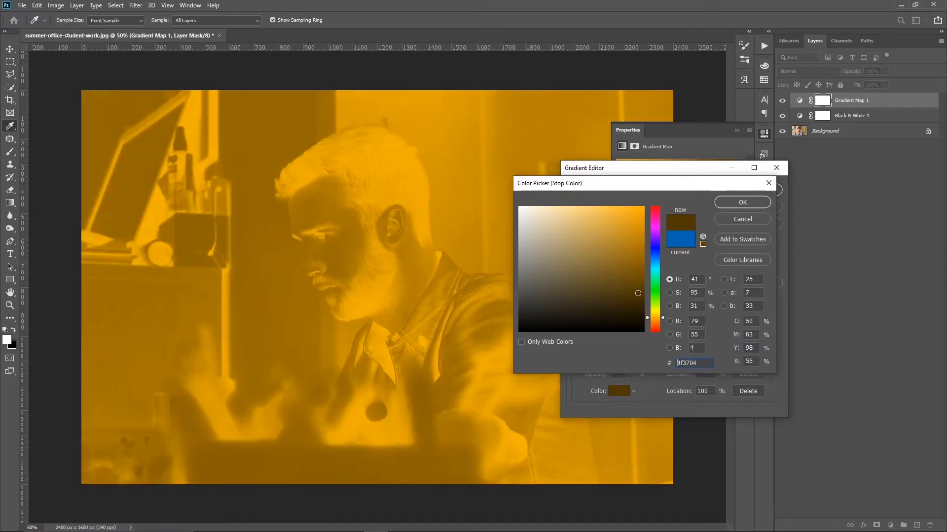
{"action": "left_click", "coordinate": [738, 203]}
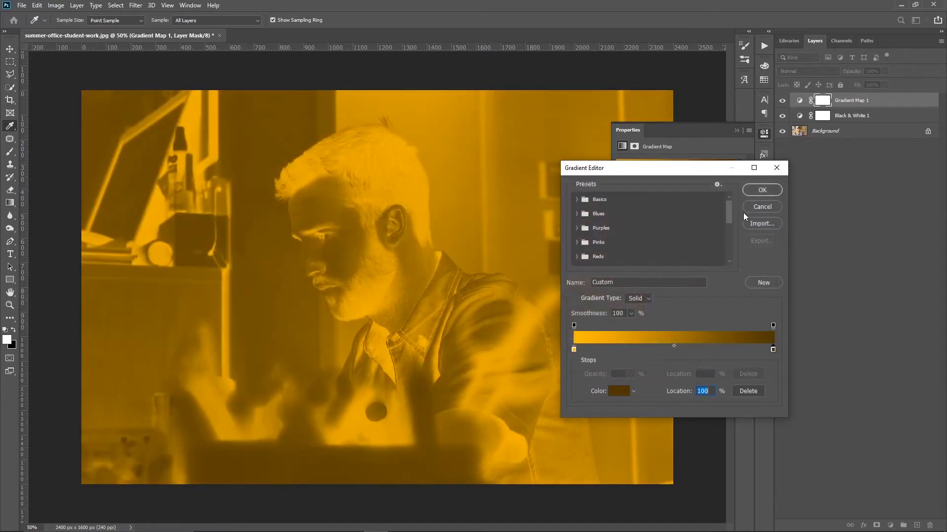
{"action": "left_click", "coordinate": [754, 189]}
Step: Reverse the Gradient Map's colours so the shadows use the brown and the highlights use the yellow
{"action": "left_click", "coordinate": [632, 185]}
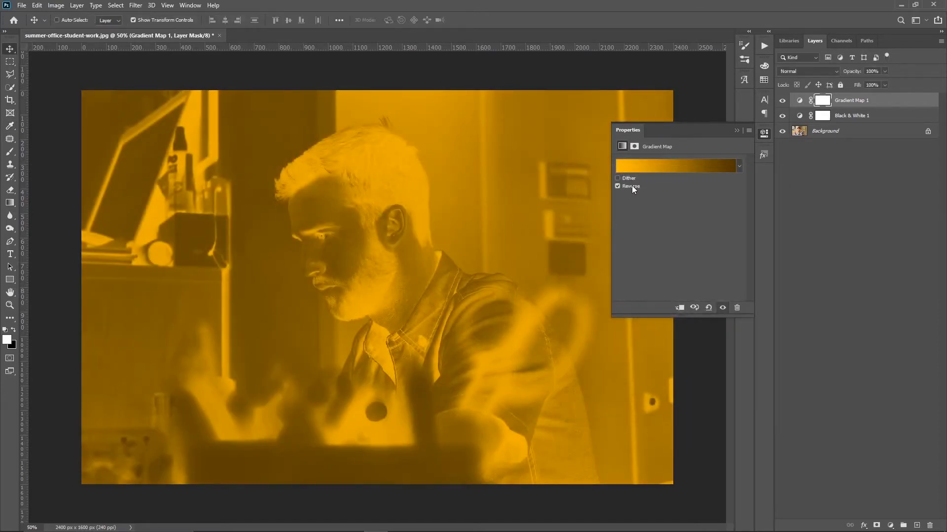
{"action": "left_click", "coordinate": [691, 170]}
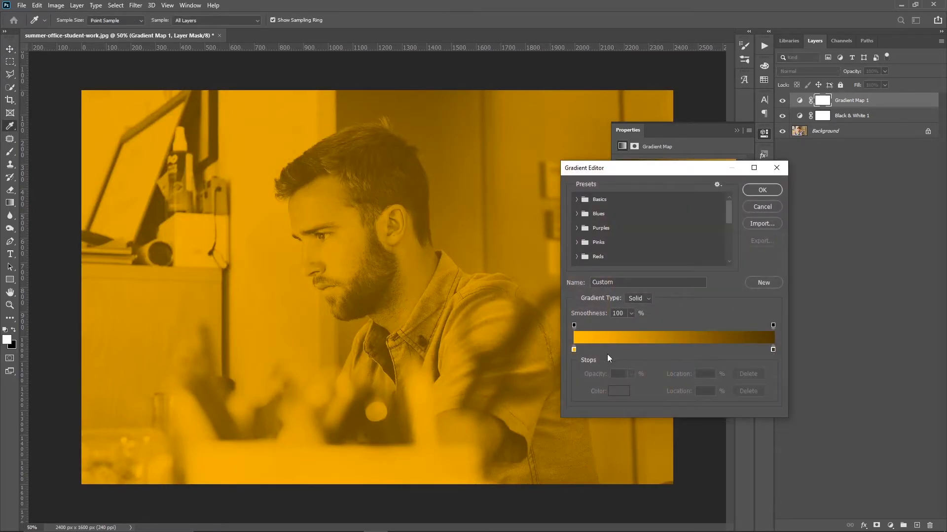
{"action": "left_click", "coordinate": [752, 192]}
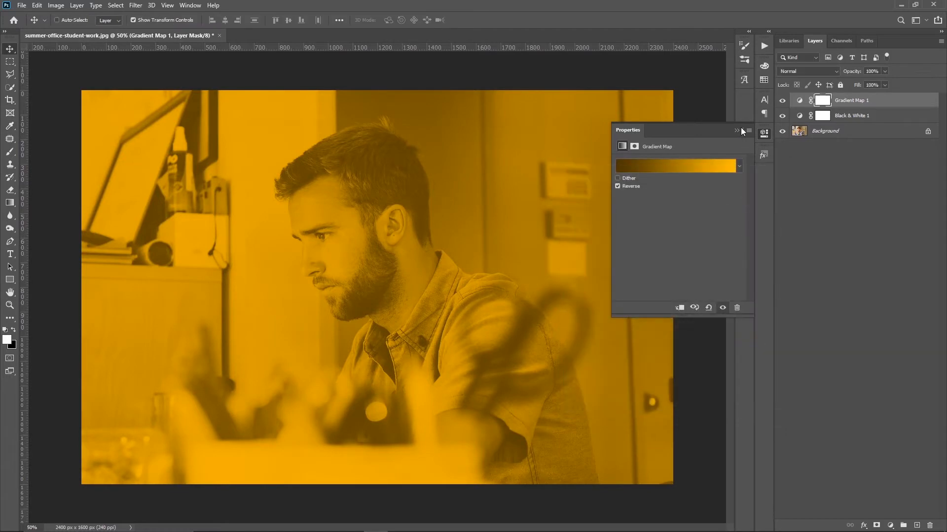
{"action": "left_click", "coordinate": [737, 130]}
{"action": "left_click", "coordinate": [839, 167]}
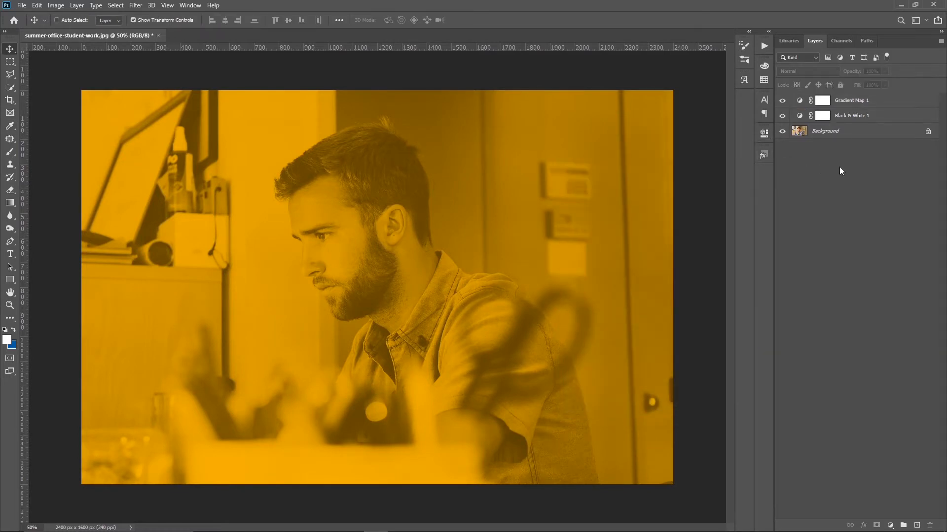
Step: Set Reds to 20 and Yellows to 20 in the Black & White adjustment layer
{"action": "left_click", "coordinate": [802, 114]}
{"action": "double_click", "coordinate": [800, 115]}
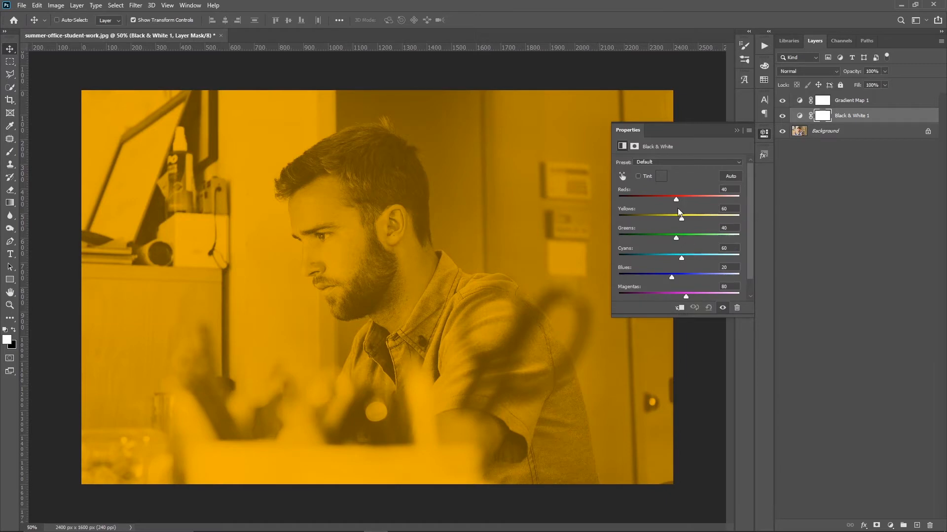
{"action": "left_click_drag", "start_coordinate": [677, 199], "coordinate": [671, 199]}
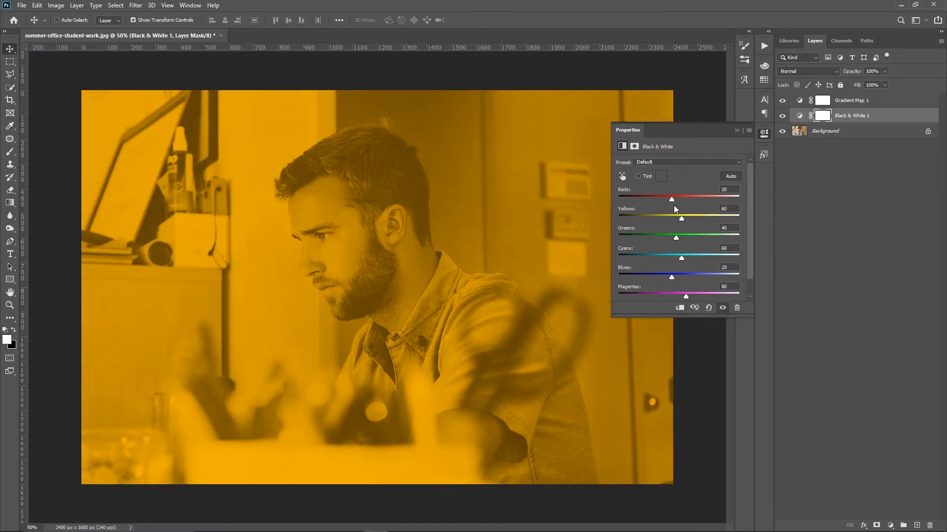
{"action": "mouse_move", "coordinate": [682, 218]}
{"action": "left_mouse_down"}
{"action": "mouse_move", "coordinate": [691, 217]}
{"action": "mouse_move", "coordinate": [671, 218]}
{"action": "left_mouse_up"}
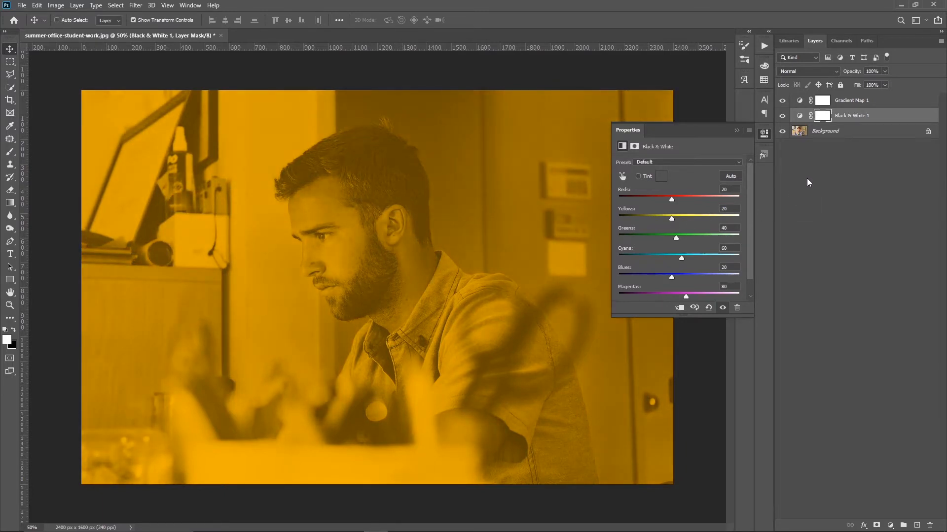
{"action": "left_click", "coordinate": [784, 170]}
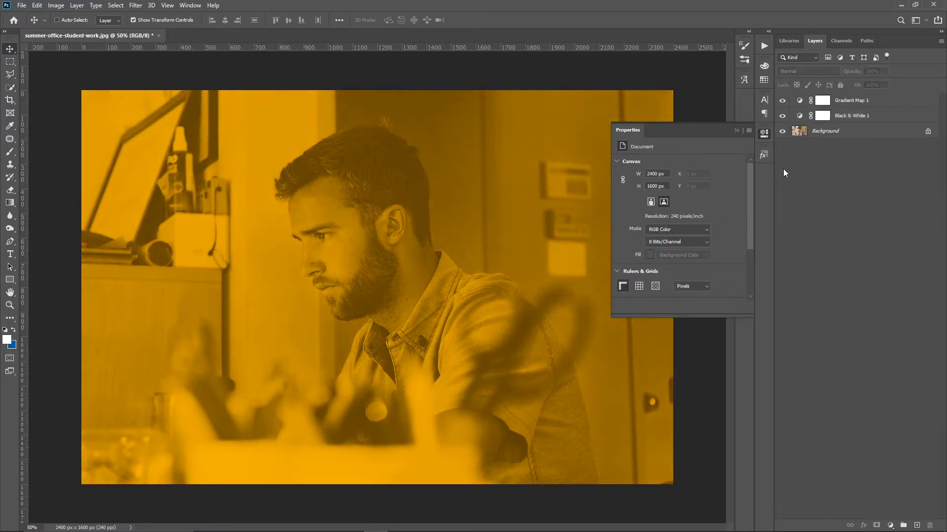
{"action": "left_click", "coordinate": [736, 130]}
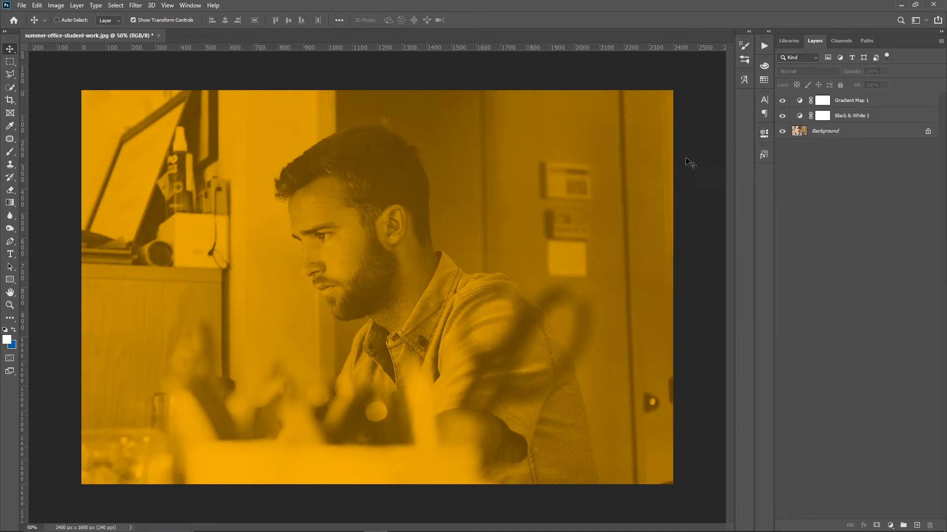
Step: Draw a rectangle about 1082 by 1226 px over the man's head and torso and remove its fill
{"action": "left_click", "coordinate": [10, 280]}
{"action": "left_click_drag", "start_coordinate": [259, 131], "coordinate": [526, 433]}
{"action": "left_click", "coordinate": [622, 193]}
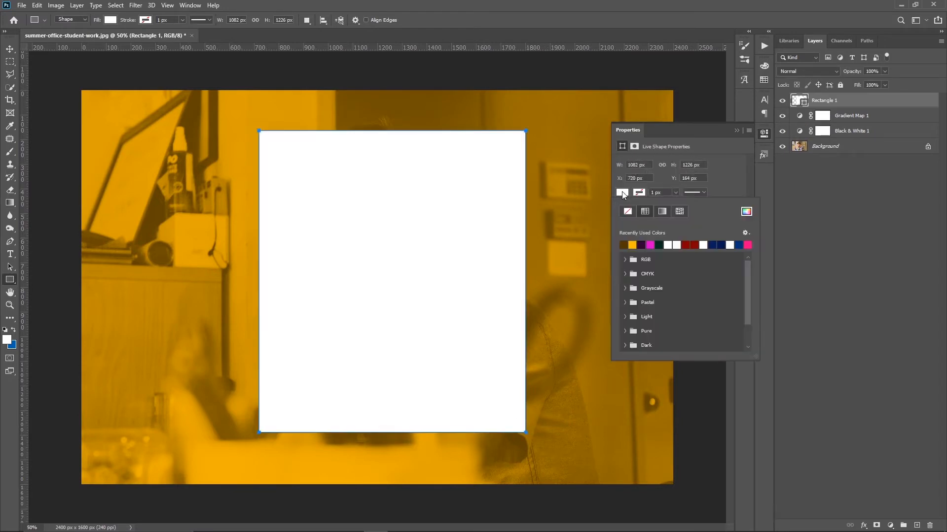
{"action": "left_click", "coordinate": [627, 211]}
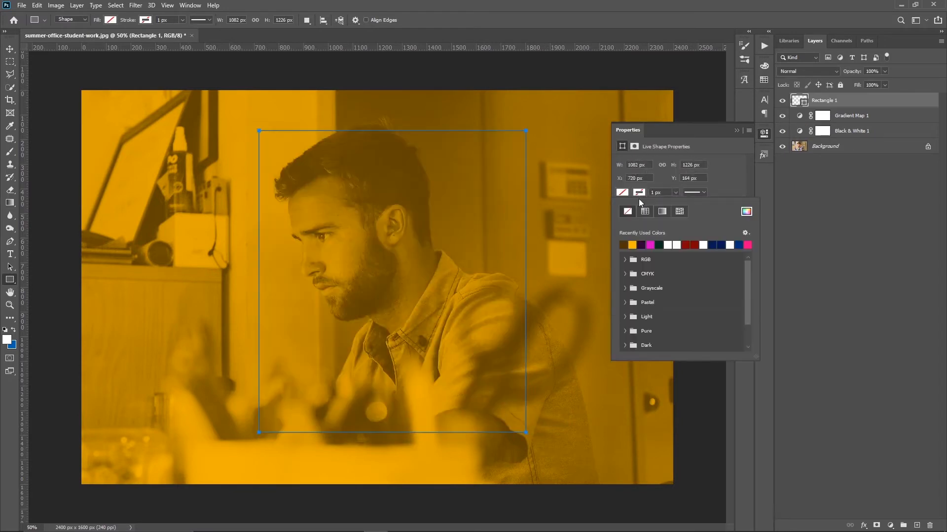
Step: Give the rectangle a white stroke about 28 px wide
{"action": "left_click", "coordinate": [668, 245]}
{"action": "left_click", "coordinate": [659, 192]}
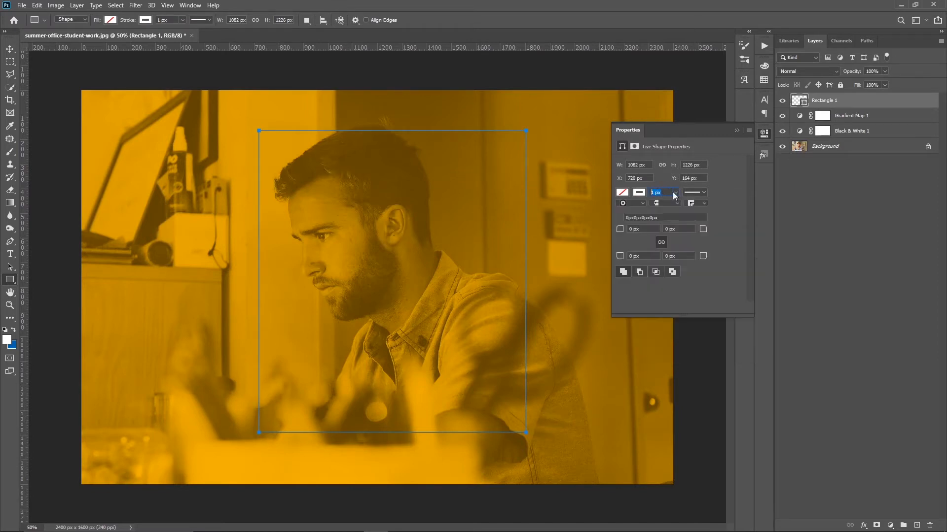
{"action": "left_click", "coordinate": [674, 193]}
{"action": "left_click_drag", "start_coordinate": [678, 203], "coordinate": [681, 204]}
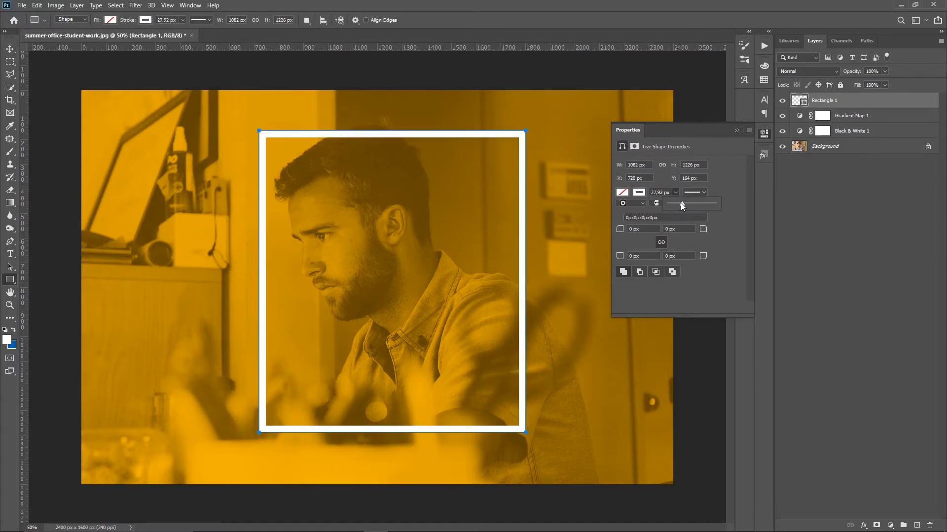
{"action": "left_click", "coordinate": [676, 183]}
{"action": "left_click", "coordinate": [738, 130]}
Step: Centre the rectangle vertically and horizontally on the Background layer
{"action": "key", "text": "v"}
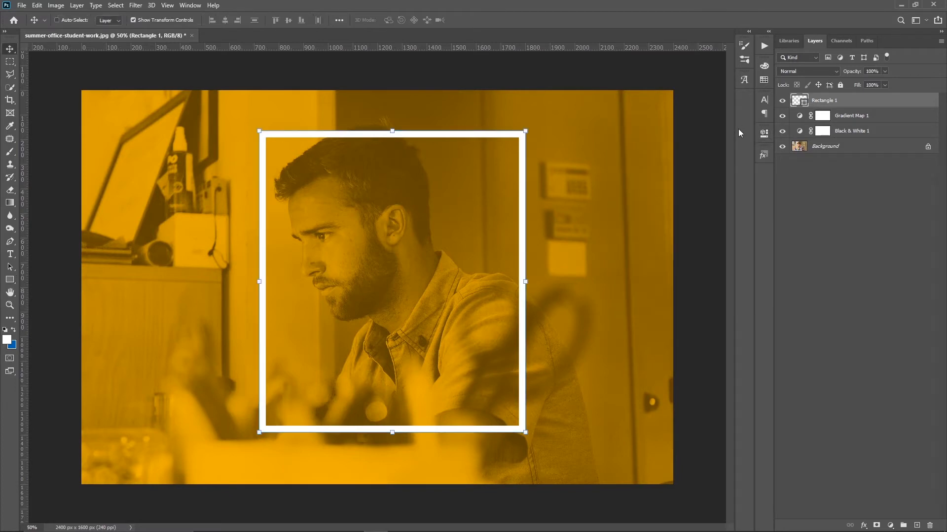
{"action": "left_click", "coordinate": [830, 149], "text": "ctrl"}
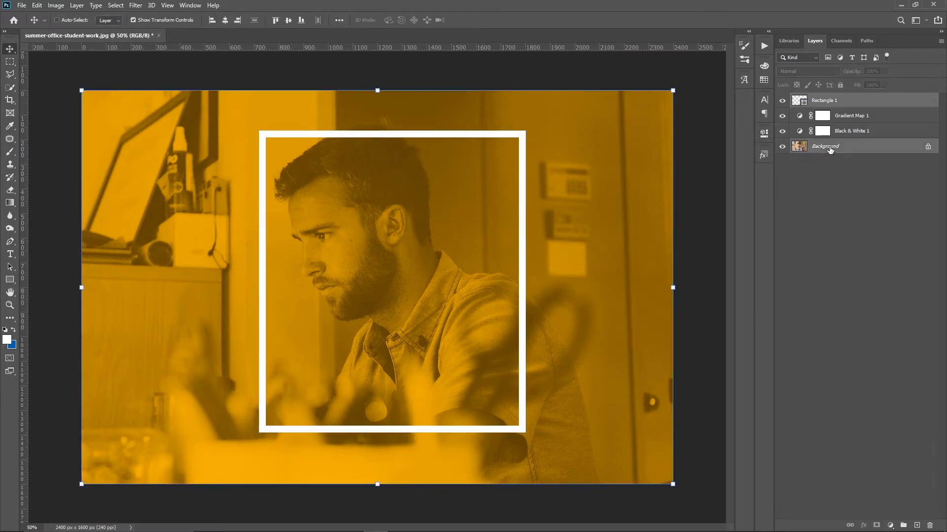
{"action": "left_click", "coordinate": [288, 20]}
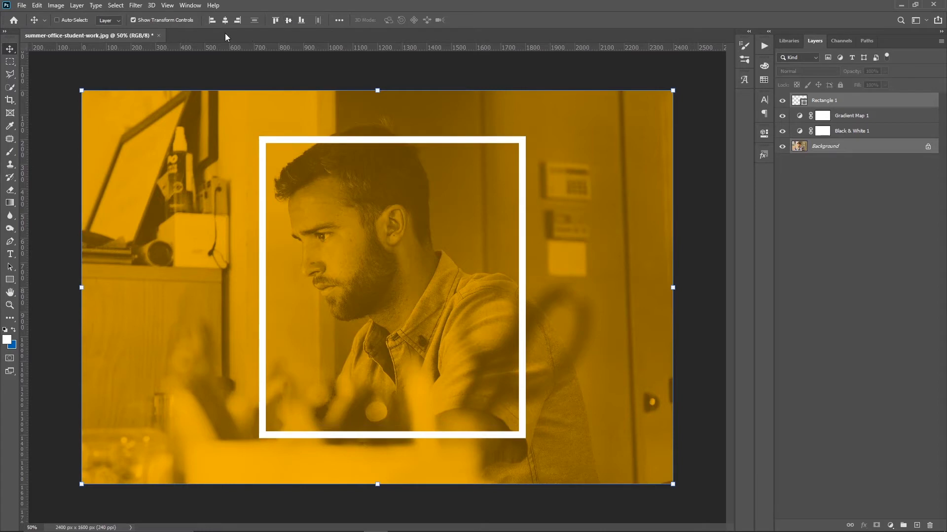
{"action": "left_click", "coordinate": [225, 20]}
{"action": "left_click", "coordinate": [820, 222]}
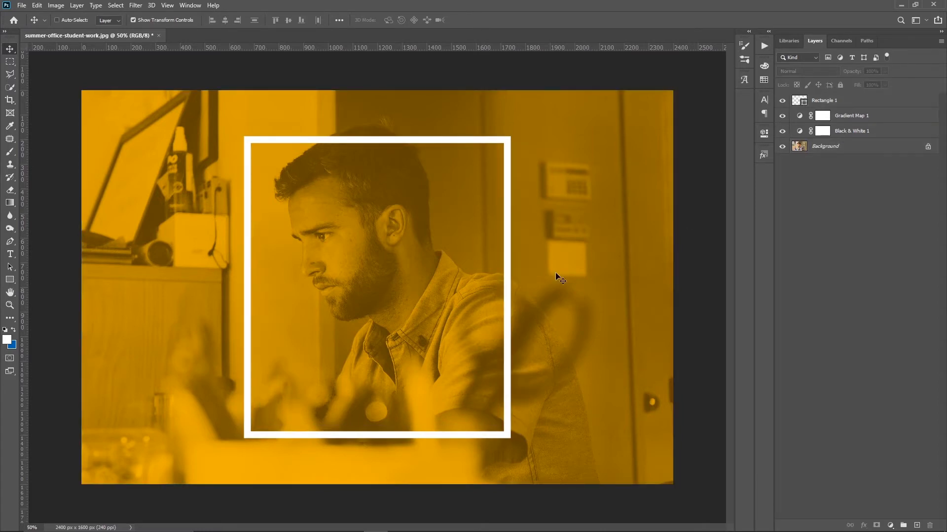
Step: Add the right-aligned white text "BACK TO SCHOOL" inside the frame, breaking the line after "BACK"
{"action": "left_click", "coordinate": [10, 254]}
{"action": "left_click", "coordinate": [345, 254]}
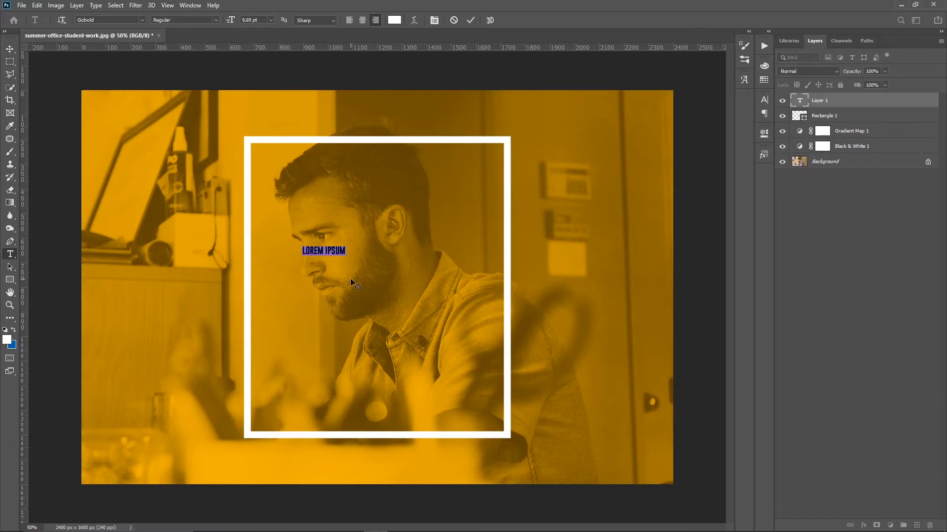
{"action": "type", "text": "BACK "}
{"action": "type", "text": "TO SCHOOL"}
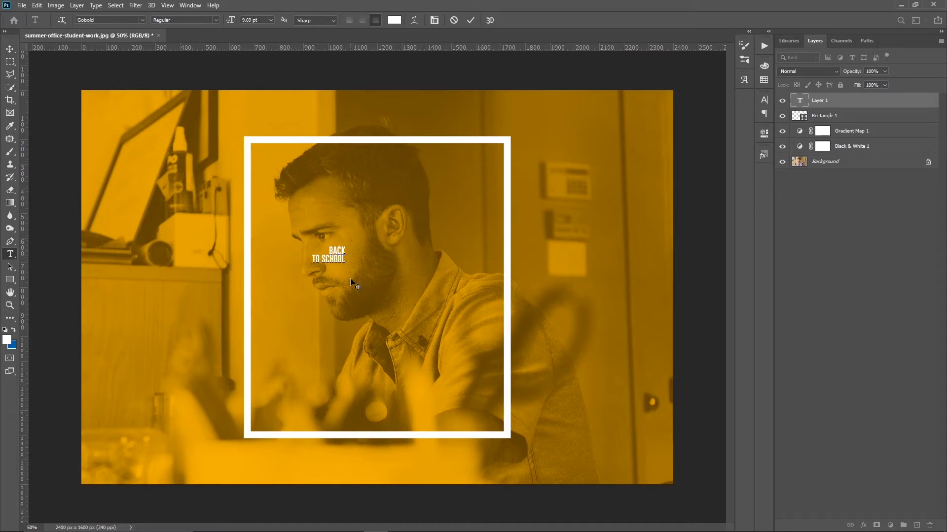
{"action": "left_click", "coordinate": [351, 280]}
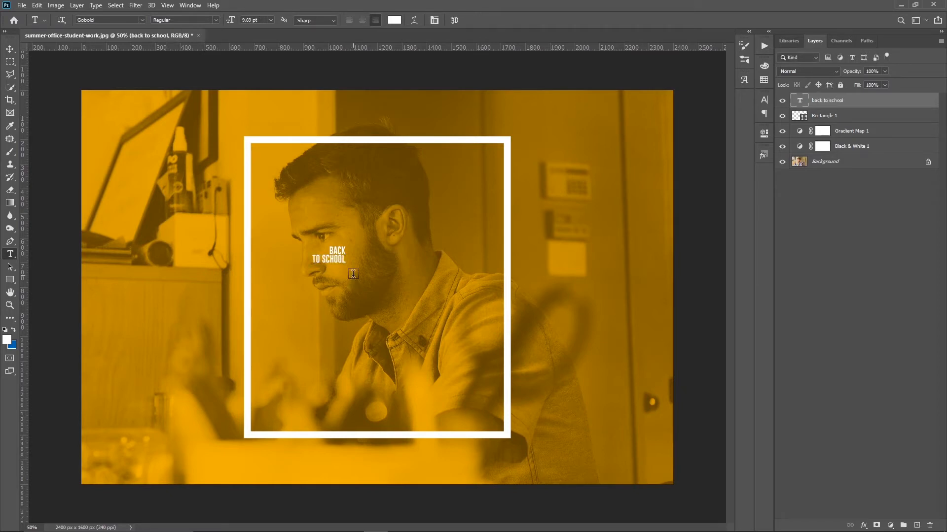
Step: Enlarge the title text to about 637% and move it across the lower part of the frame's right side
{"action": "key", "text": "v"}
{"action": "left_click_drag", "start_coordinate": [345, 248], "coordinate": [419, 209]}
{"action": "left_click_drag", "start_coordinate": [376, 246], "coordinate": [425, 282]}
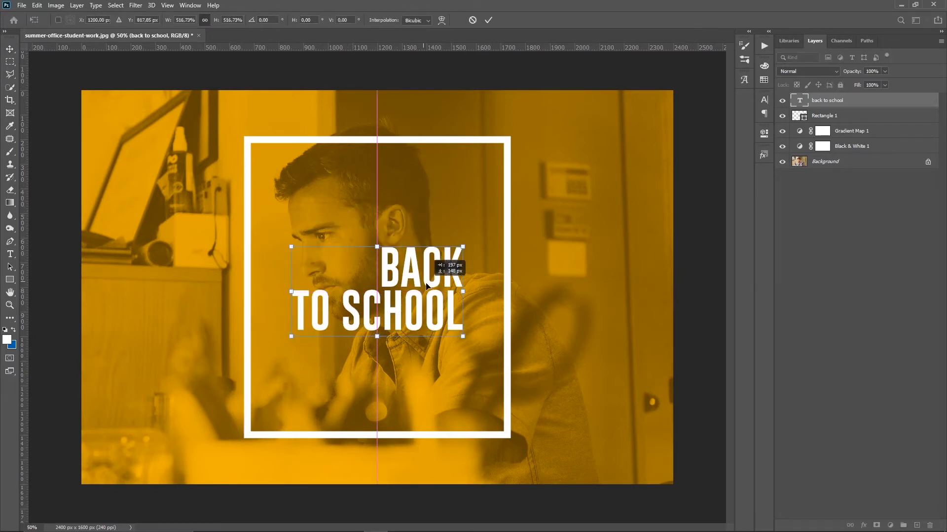
{"action": "left_click_drag", "start_coordinate": [468, 242], "coordinate": [482, 236]}
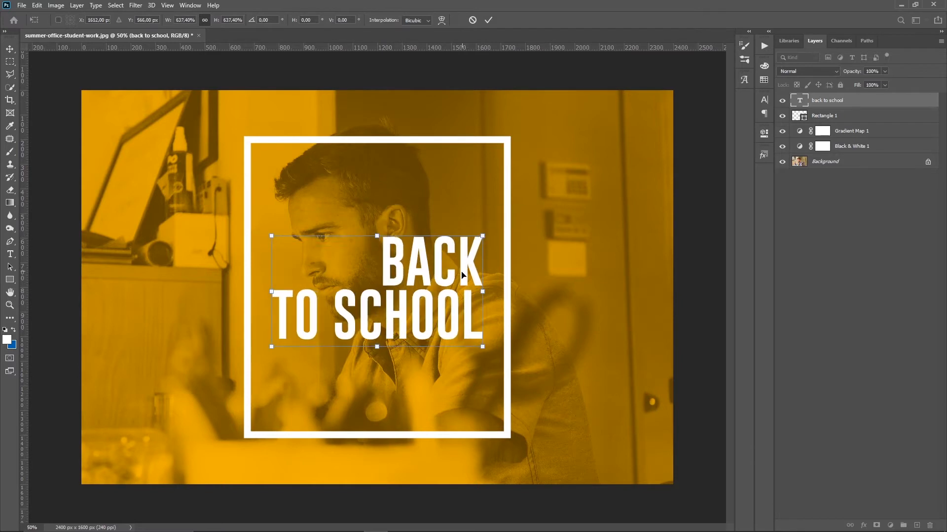
{"action": "key", "text": "Return"}
{"action": "left_click_drag", "start_coordinate": [444, 298], "coordinate": [557, 381]}
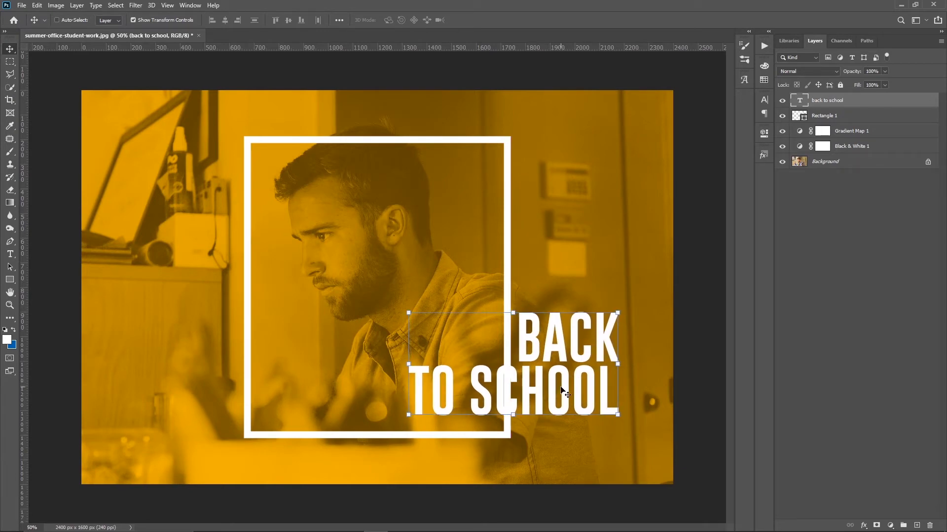
{"action": "key", "text": "Right"}
{"action": "key", "text": "Right"}
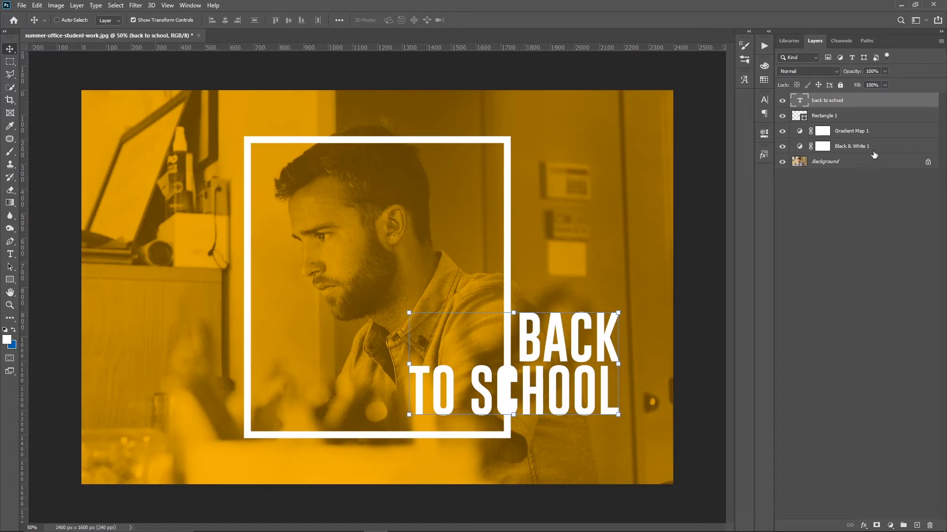
Step: Add a layer mask to Rectangle 1 from a rectangular selection around the frame segment behind the "C" of "SCHOOL"
{"action": "left_click", "coordinate": [827, 121]}
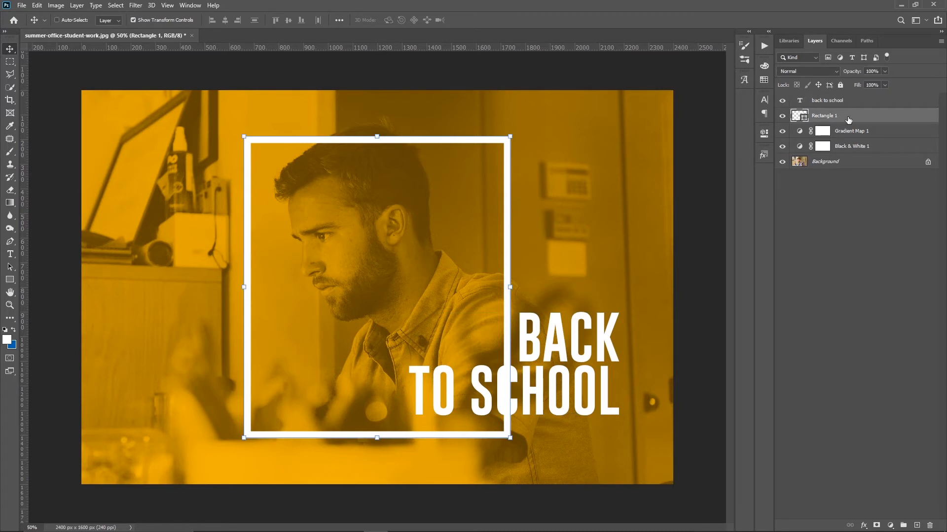
{"action": "left_click", "coordinate": [10, 61]}
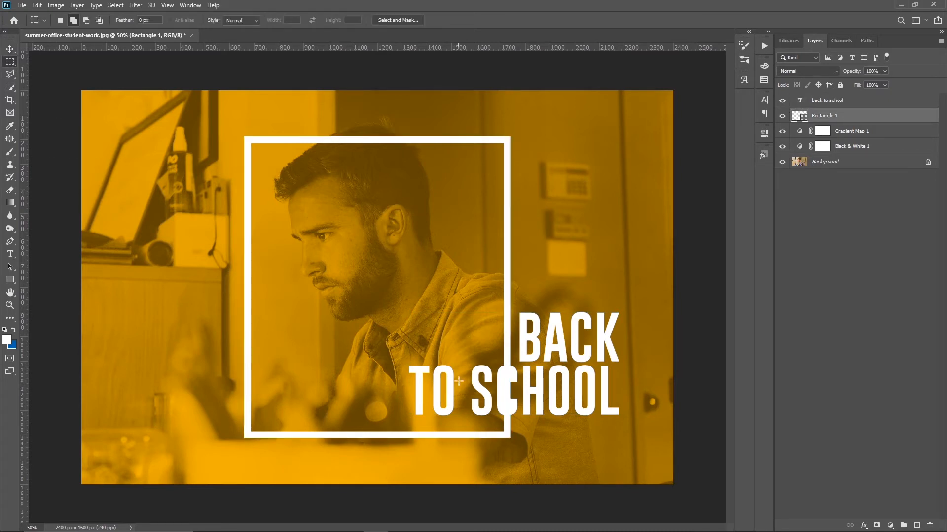
{"action": "left_click_drag", "start_coordinate": [501, 361], "coordinate": [515, 422]}
{"action": "left_click", "coordinate": [878, 525]}
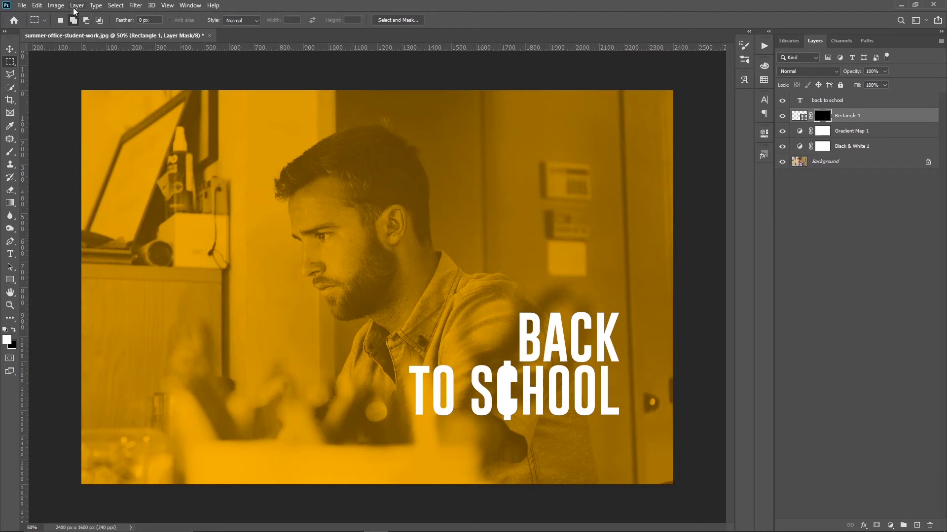
Step: Invert the Rectangle 1 layer mask and deselect the layer
{"action": "left_click", "coordinate": [59, 6]}
{"action": "mouse_move", "coordinate": [74, 31]}
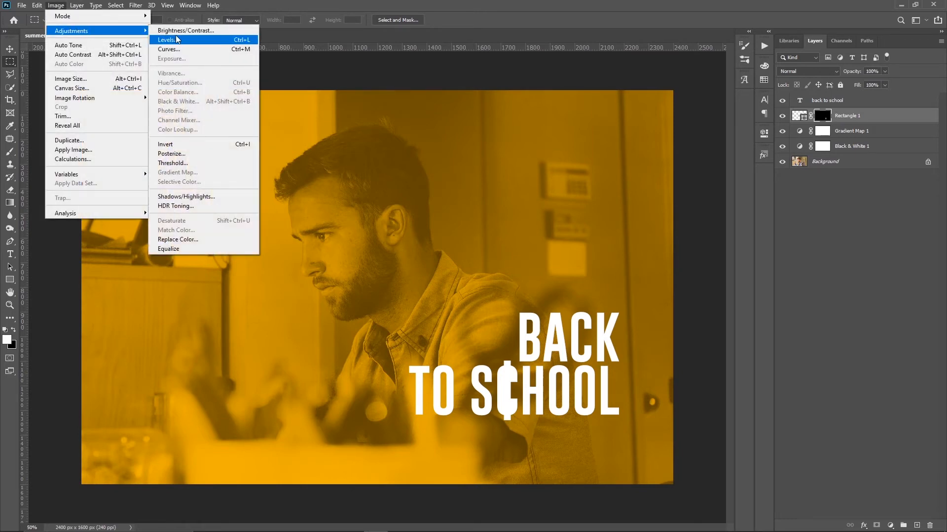
{"action": "left_click", "coordinate": [213, 145]}
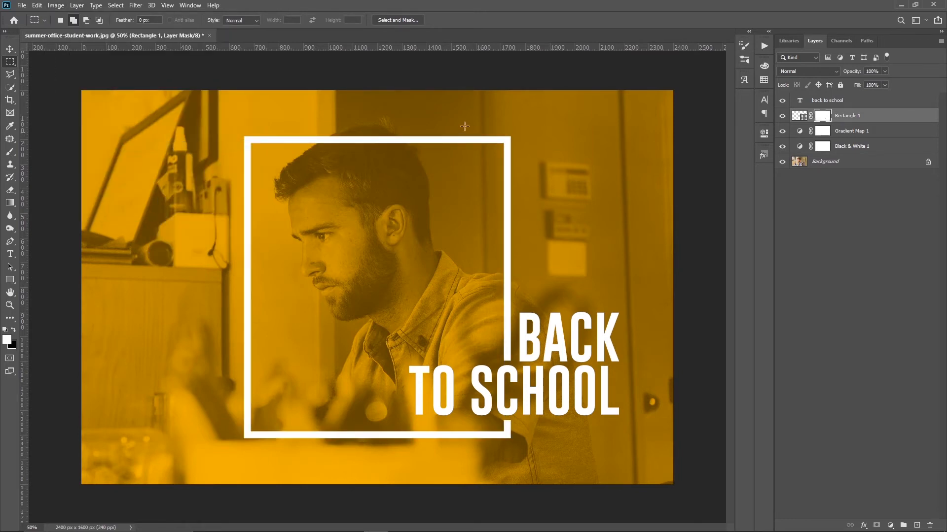
{"action": "left_click", "coordinate": [826, 195]}
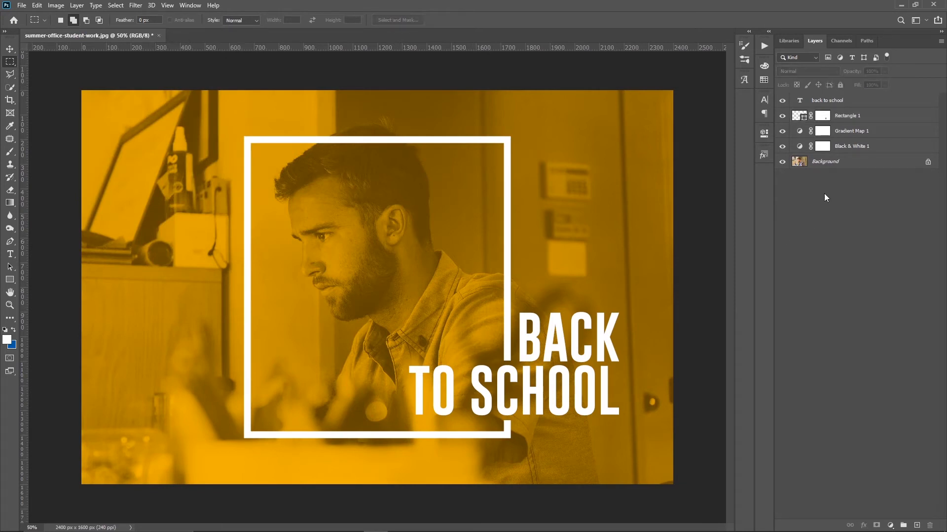
Step: Place the black triangle pattern from the library graphics, scaled to about 36.88%
{"action": "left_click", "coordinate": [785, 41]}
{"action": "left_click_drag", "start_coordinate": [803, 121], "coordinate": [458, 191]}
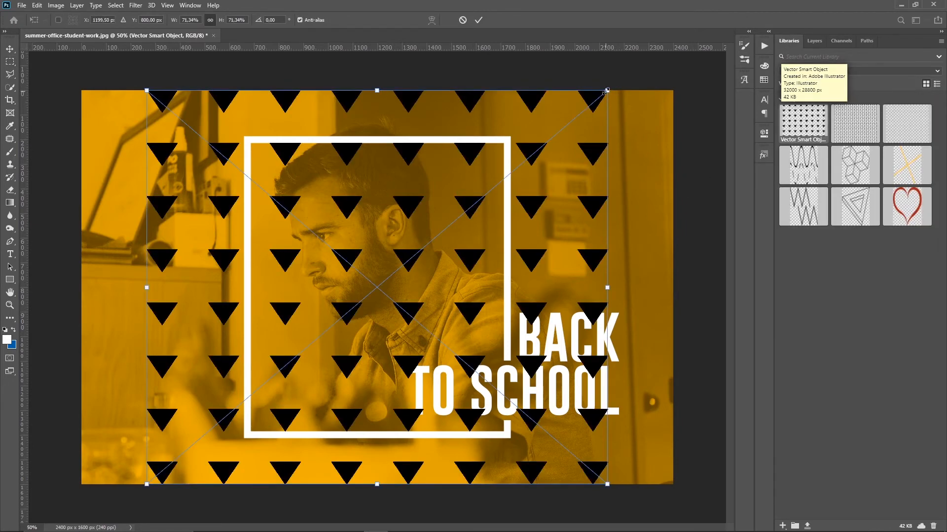
{"action": "left_click_drag", "start_coordinate": [606, 91], "coordinate": [340, 232]}
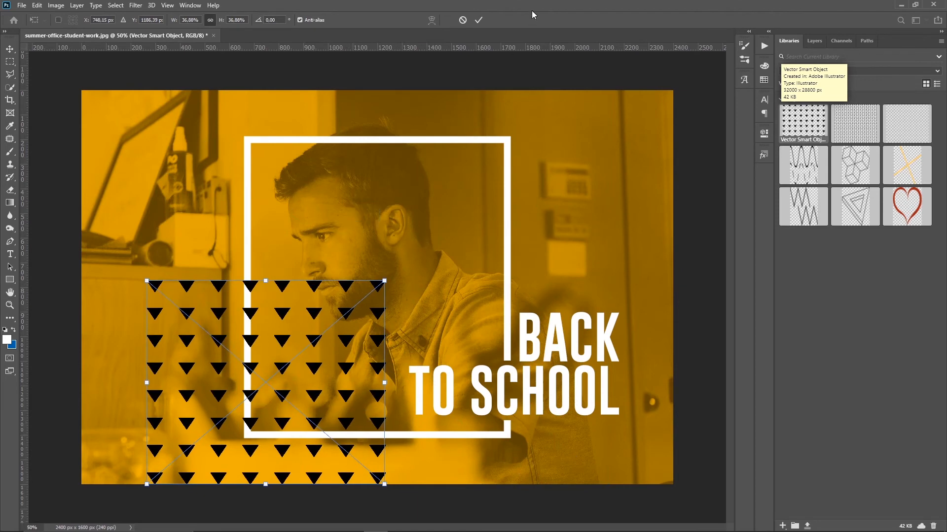
{"action": "left_click", "coordinate": [478, 20]}
{"action": "left_click", "coordinate": [814, 40]}
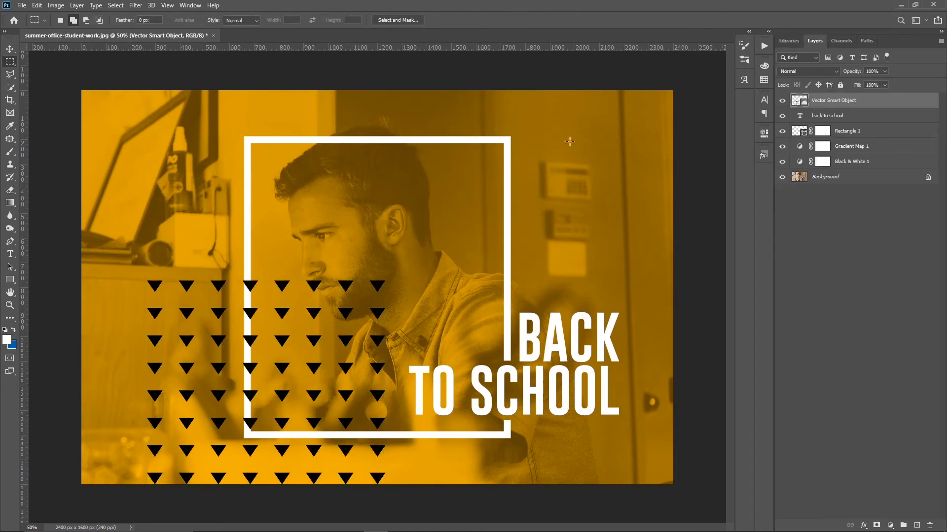
Step: Move the triangle pattern to the photo's lower-left corner and place its layer between Black & White 1 and Background
{"action": "left_click", "coordinate": [9, 48]}
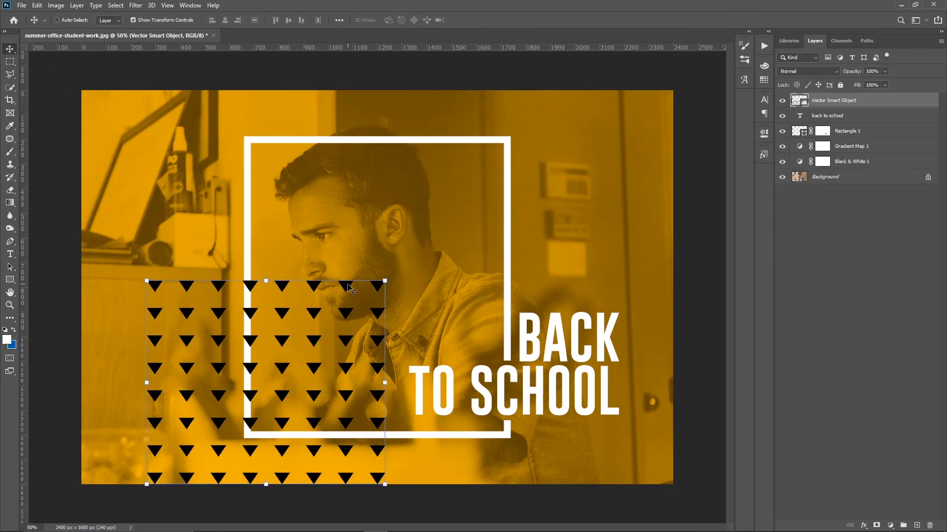
{"action": "left_click_drag", "start_coordinate": [348, 316], "coordinate": [292, 412]}
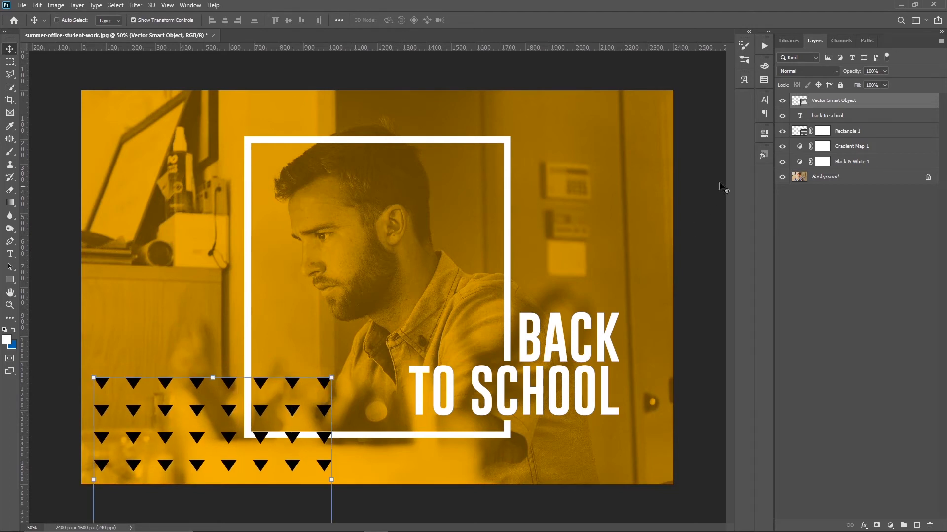
{"action": "left_click_drag", "start_coordinate": [859, 101], "coordinate": [844, 165]}
{"action": "left_click", "coordinate": [835, 221]}
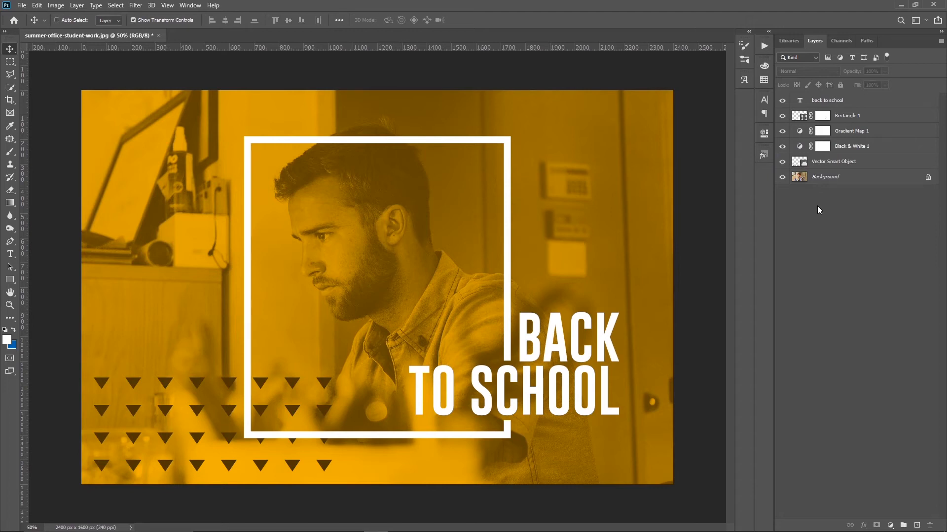
Step: Place the zigzag line graphic from the library in the photo's upper-right area and scale it down
{"action": "left_click", "coordinate": [790, 42]}
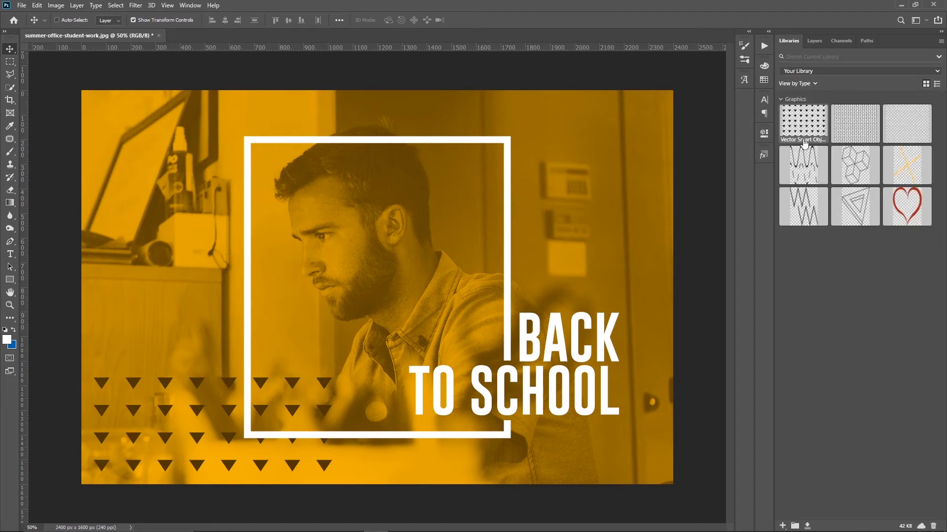
{"action": "left_click_drag", "start_coordinate": [802, 204], "coordinate": [600, 211]}
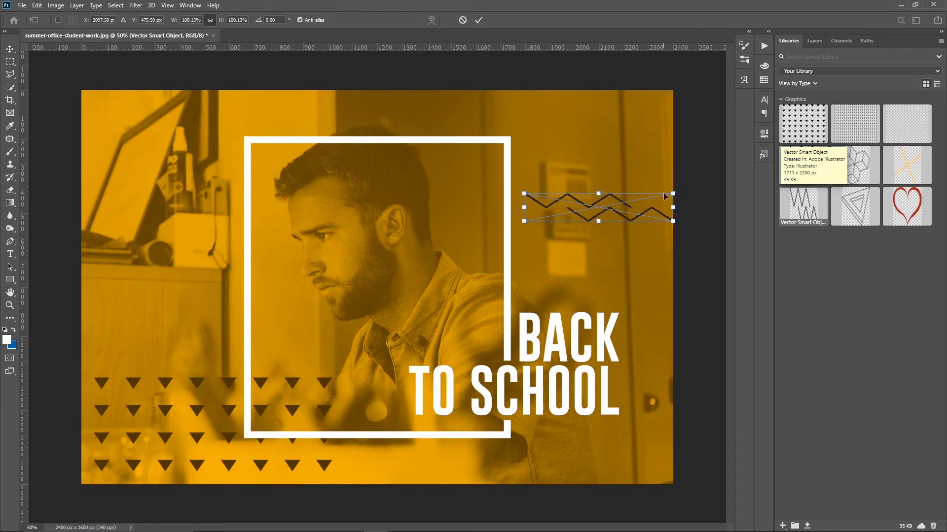
{"action": "left_click", "coordinate": [813, 41]}
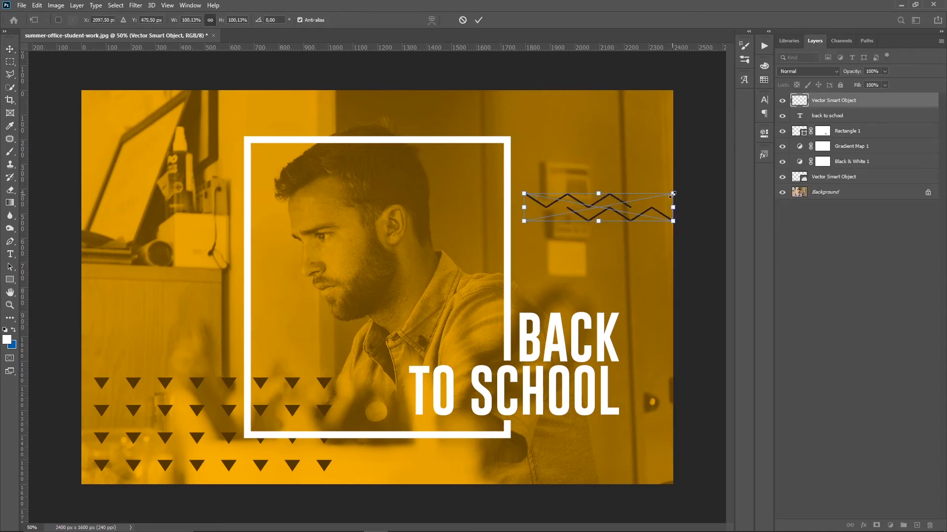
{"action": "left_click_drag", "start_coordinate": [673, 194], "coordinate": [642, 212]}
{"action": "left_click", "coordinate": [475, 18]}
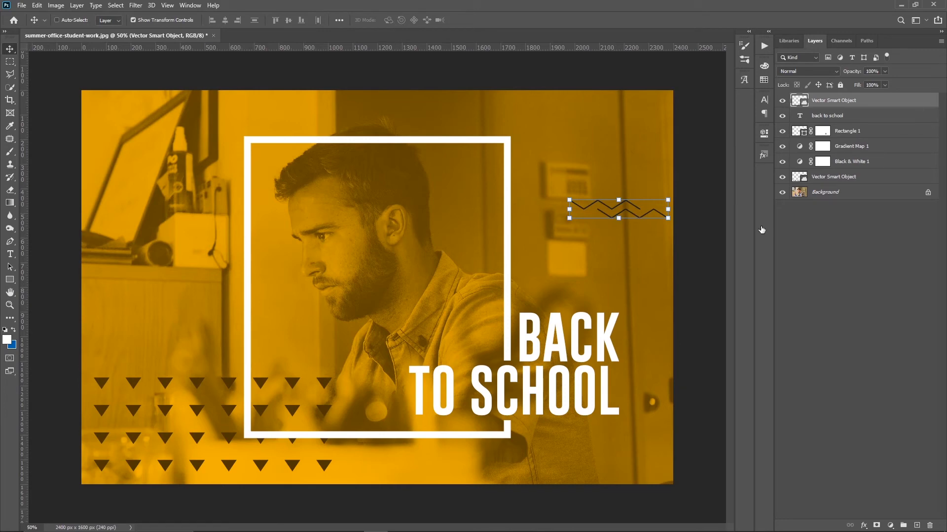
Step: Apply a white Color Overlay with Normal blending and 100% opacity to the zigzag graphic
{"action": "double_click", "coordinate": [935, 102]}
{"action": "left_click", "coordinate": [509, 251]}
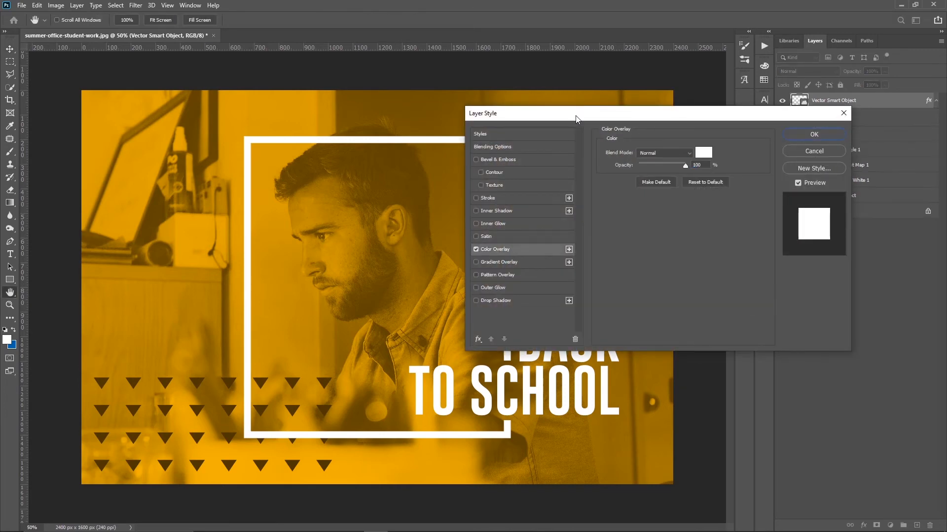
{"action": "left_click_drag", "start_coordinate": [575, 118], "coordinate": [310, 193]}
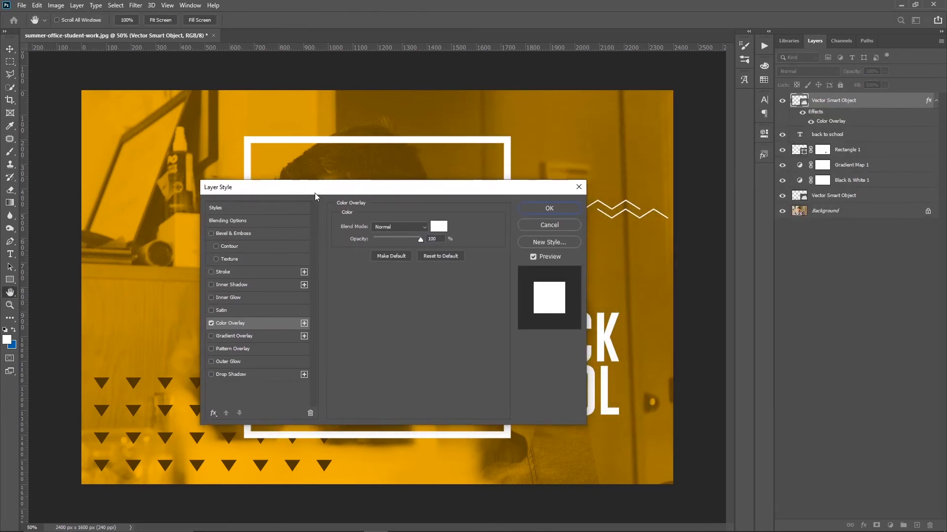
{"action": "left_click", "coordinate": [524, 206]}
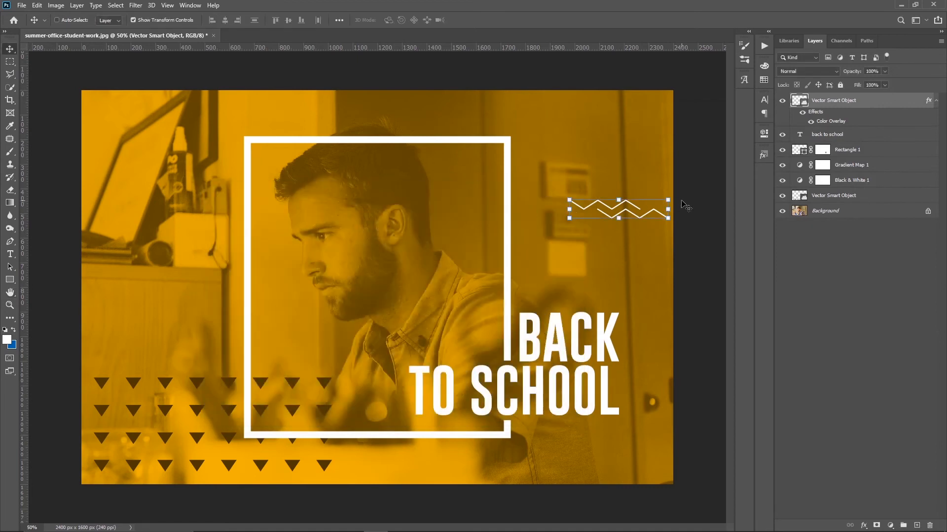
Step: Move the zigzag graphic partly past the photo's right edge and collapse its layer effects
{"action": "left_click_drag", "start_coordinate": [604, 258], "coordinate": [631, 259]}
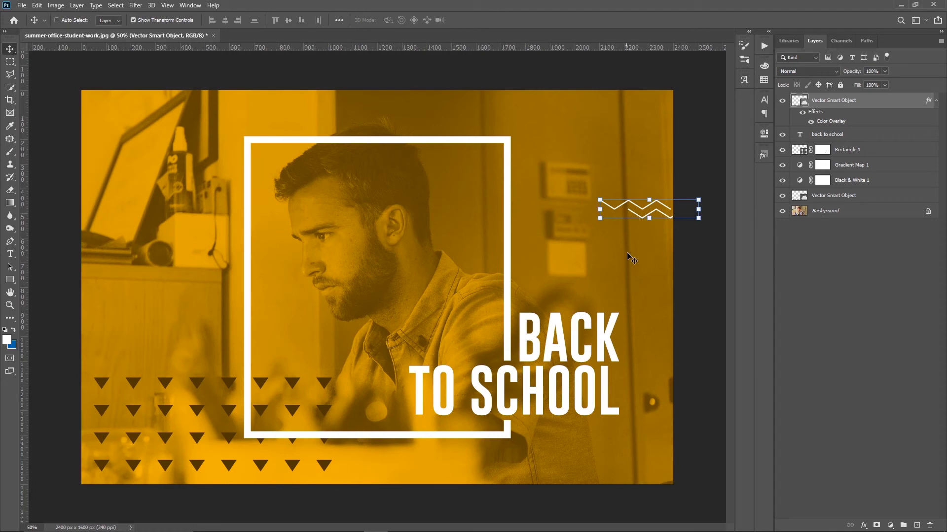
{"action": "left_click", "coordinate": [801, 250]}
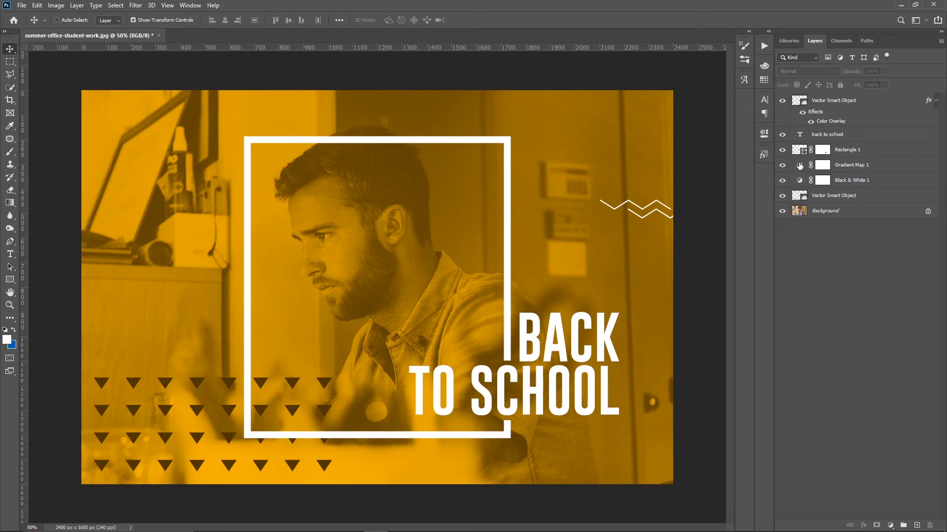
{"action": "left_click", "coordinate": [936, 102]}
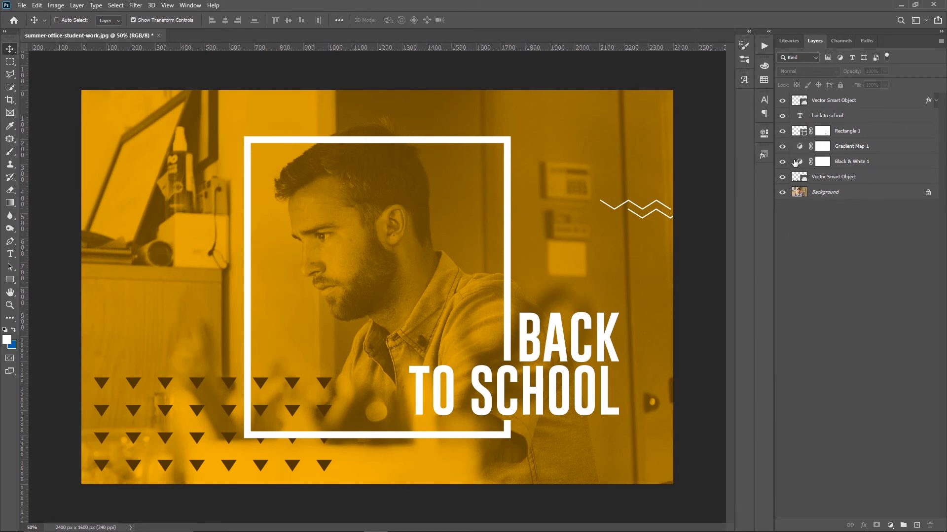
Step: Apply the purple-to-red gradient preset to the Gradient Map 1 layer
{"action": "double_click", "coordinate": [800, 148]}
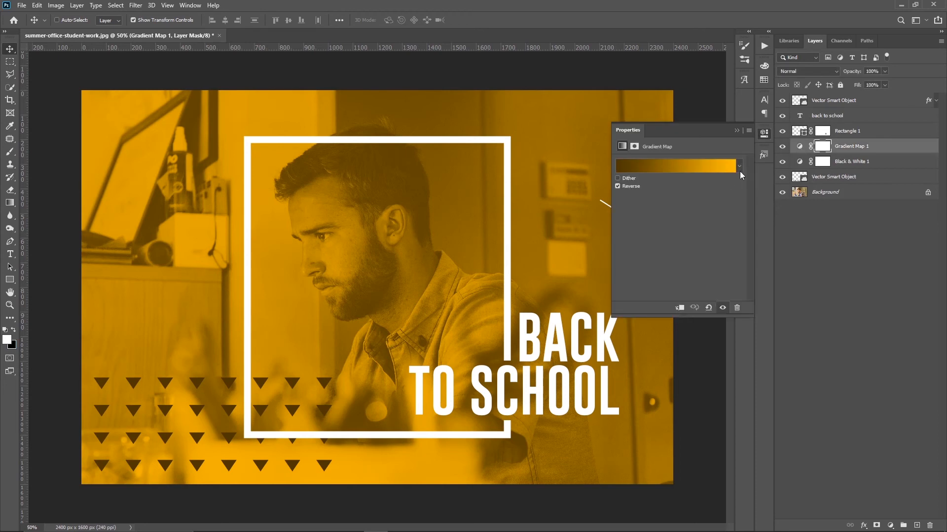
{"action": "left_click", "coordinate": [739, 168]}
{"action": "scroll", "coordinate": [673, 210], "scroll_direction": "down", "scroll_amount": 10}
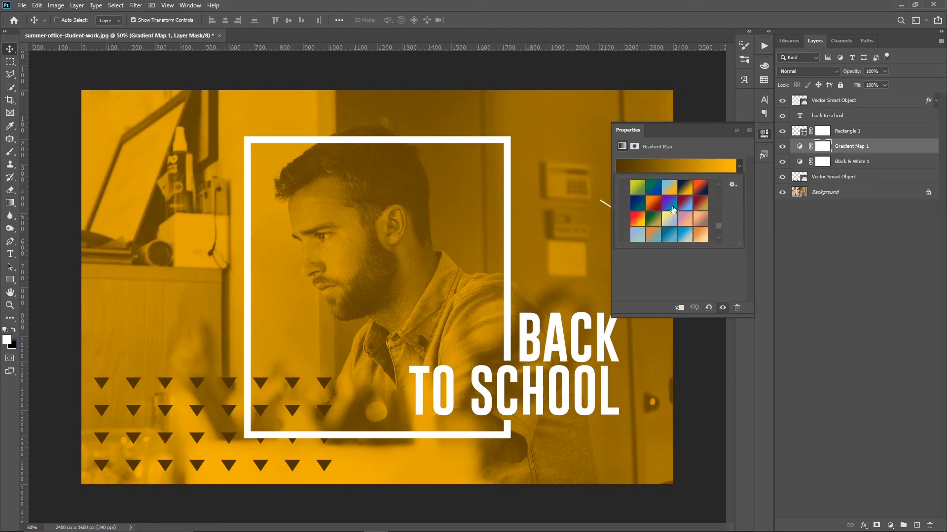
{"action": "left_click", "coordinate": [685, 218]}
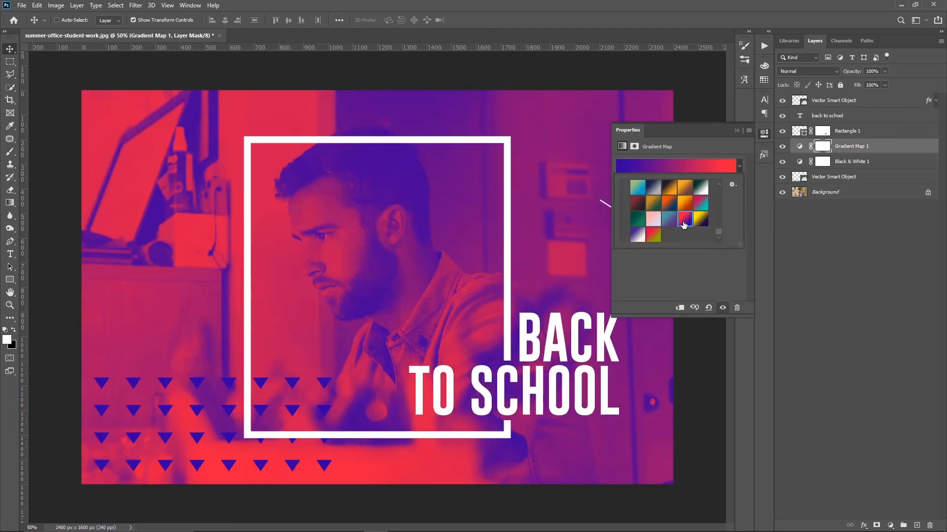
{"action": "left_click", "coordinate": [795, 268]}
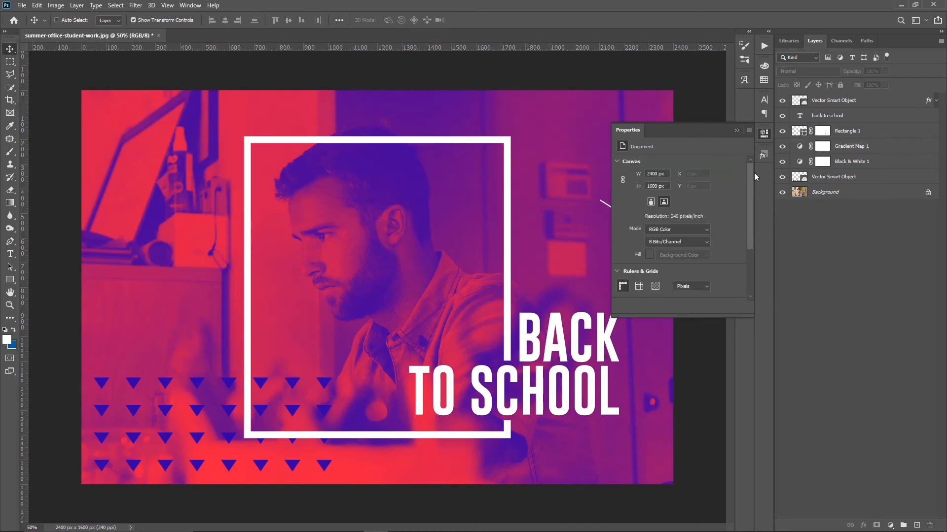
{"action": "left_click", "coordinate": [737, 132]}
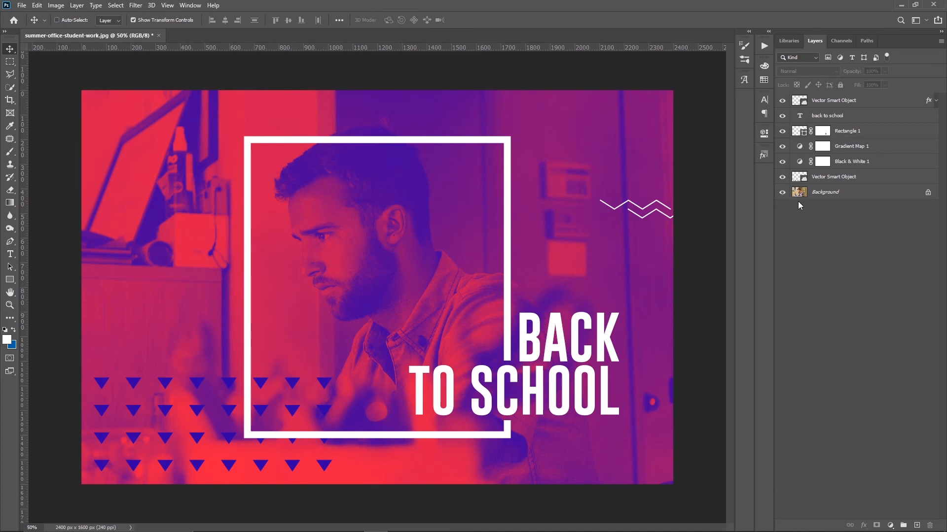
Step: Try the navy-to-orange gradient preset on the Gradient Map 1 layer
{"action": "double_click", "coordinate": [800, 147]}
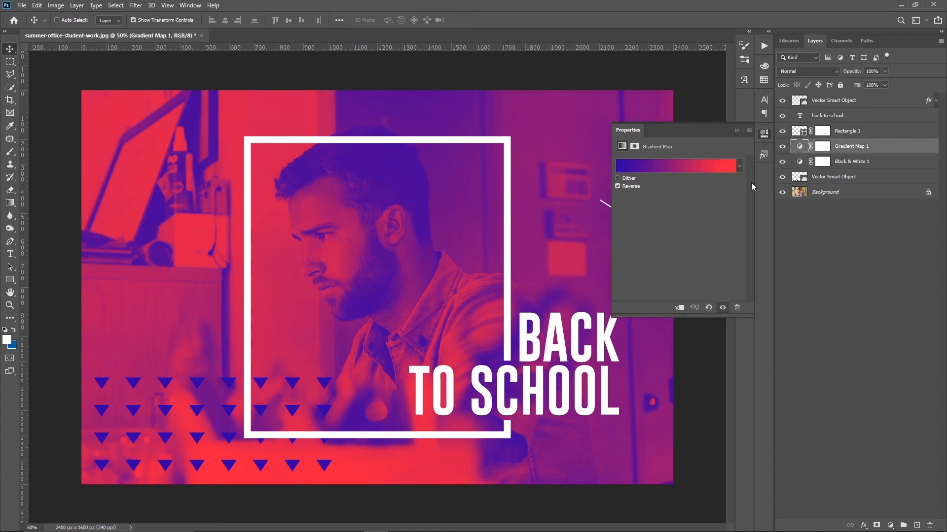
{"action": "left_click", "coordinate": [739, 167]}
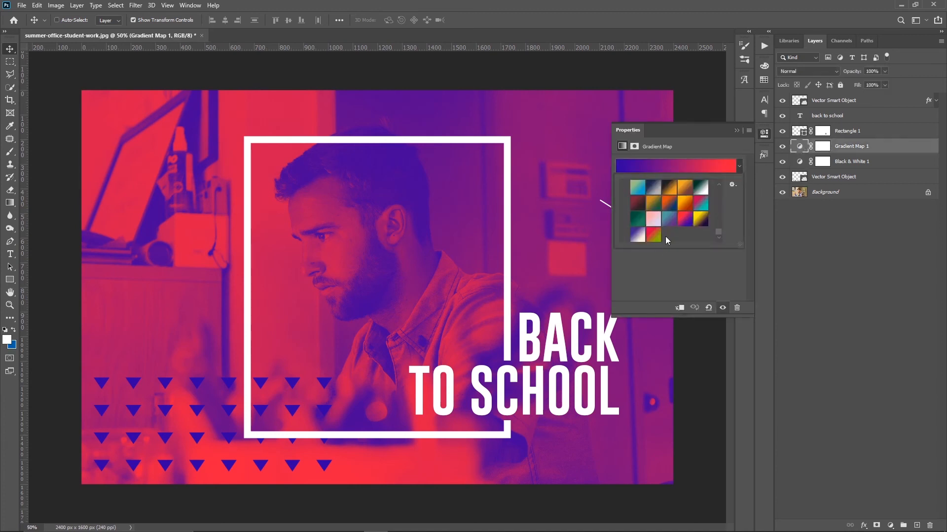
{"action": "scroll", "coordinate": [665, 232], "scroll_direction": "up", "scroll_amount": 1}
{"action": "left_click", "coordinate": [668, 219]}
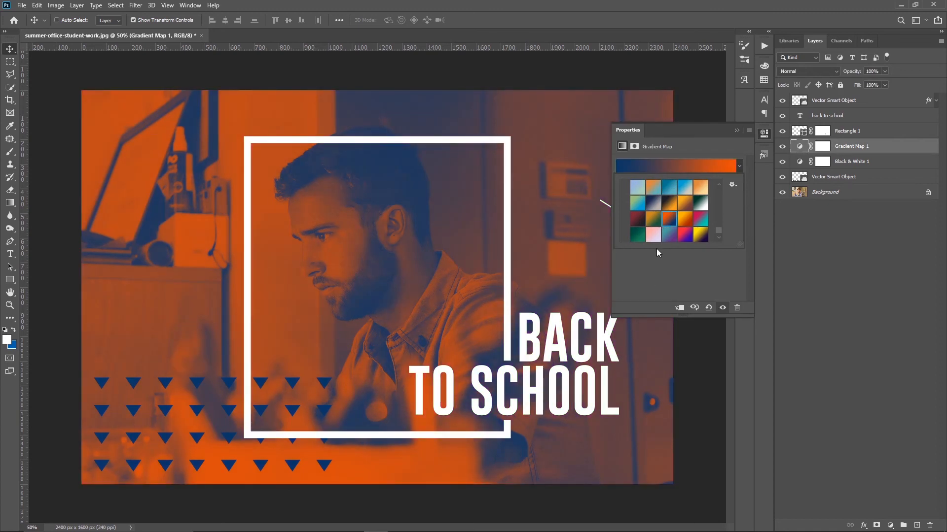
Step: Set Gradient Map 1 to the navy-to-dark-red gradient preset and close its settings
{"action": "scroll", "coordinate": [658, 241], "scroll_direction": "up", "scroll_amount": 3}
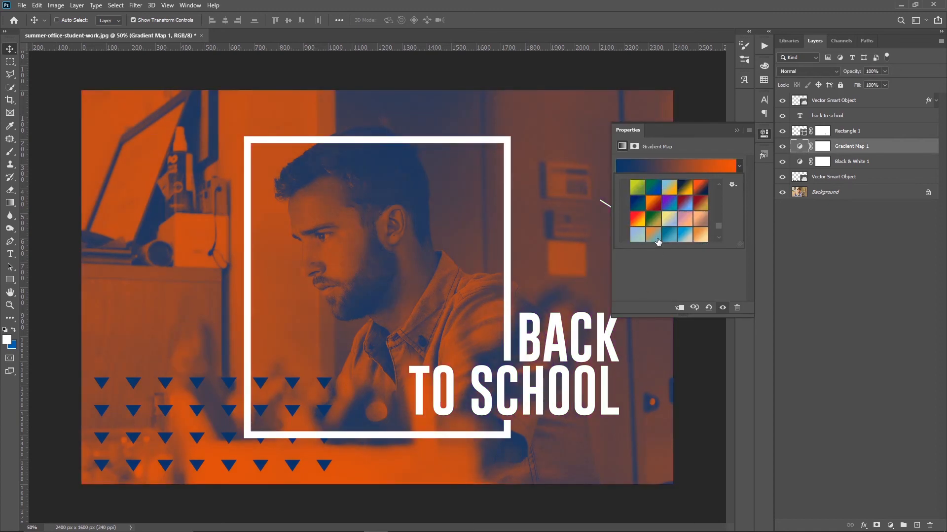
{"action": "scroll", "coordinate": [664, 233], "scroll_direction": "up", "scroll_amount": 3}
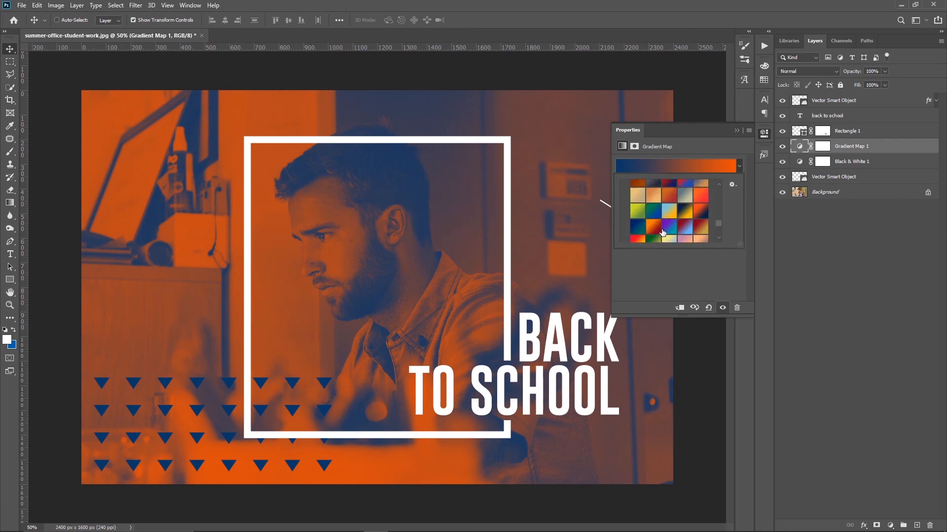
{"action": "scroll", "coordinate": [667, 217], "scroll_direction": "up", "scroll_amount": 2}
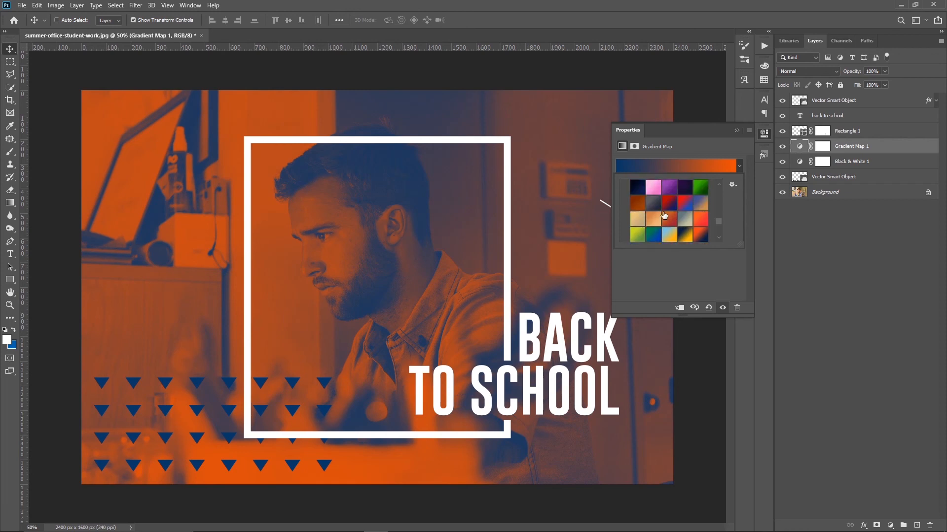
{"action": "left_click", "coordinate": [668, 209]}
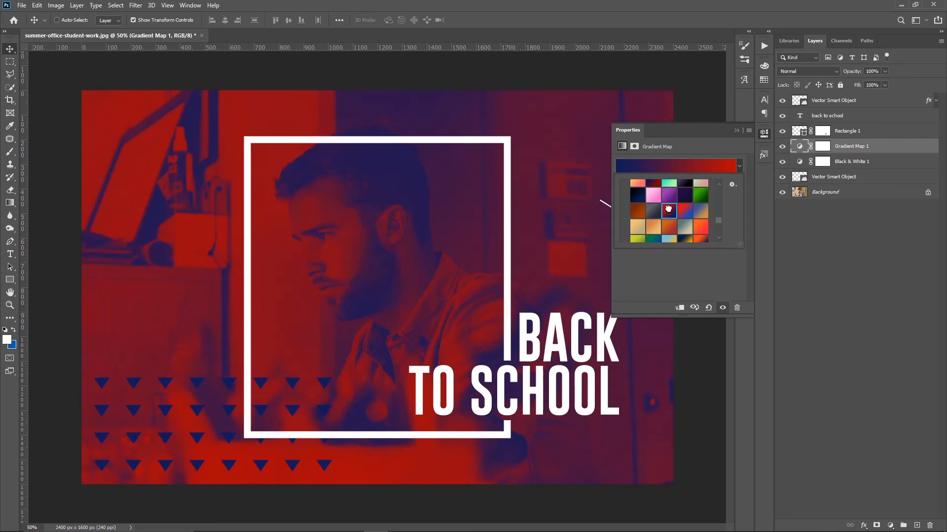
{"action": "left_click", "coordinate": [815, 240]}
{"action": "left_click", "coordinate": [737, 131]}
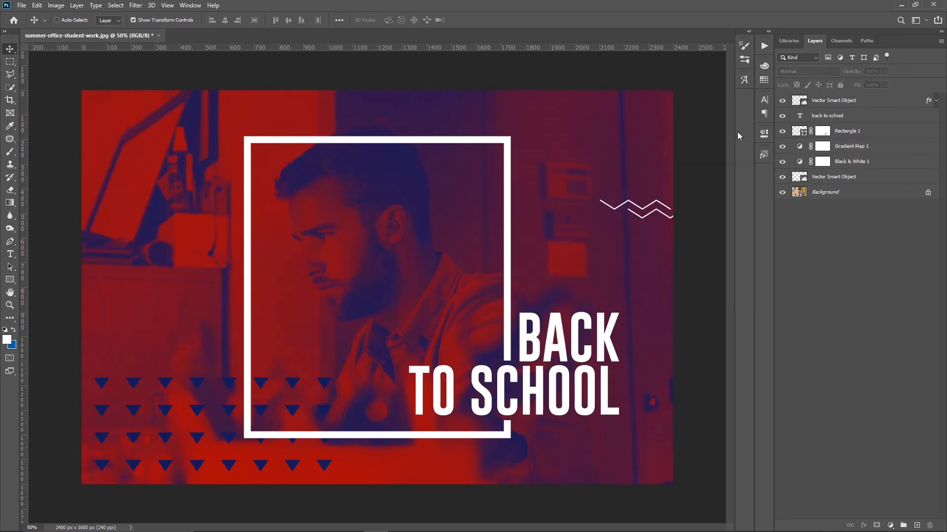